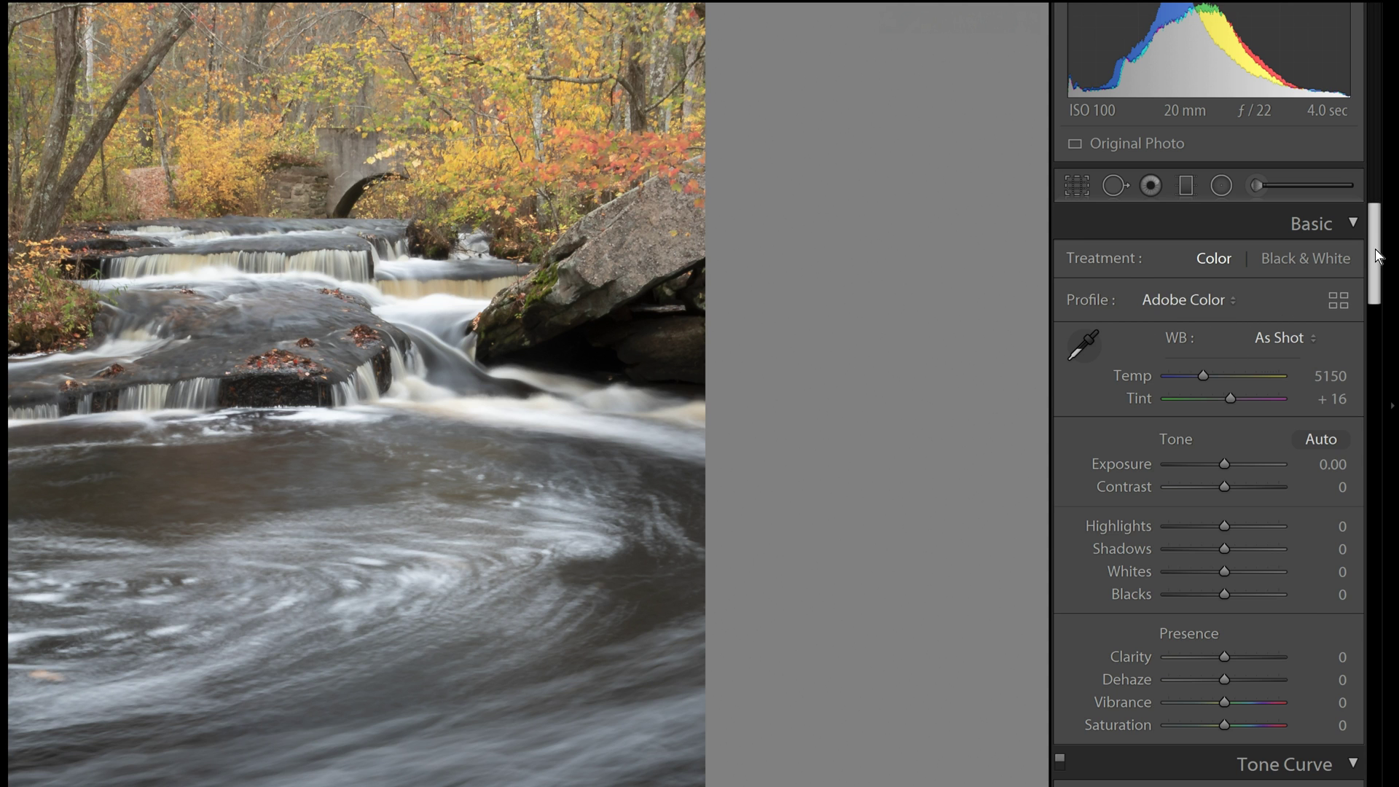
Check the Calibration process versions, keep Version 4 (Current), collapse Calibration and return to Basic
scroll(1375, 268, "down", 3)
left_click_drag(1375, 268, 1376, 718)
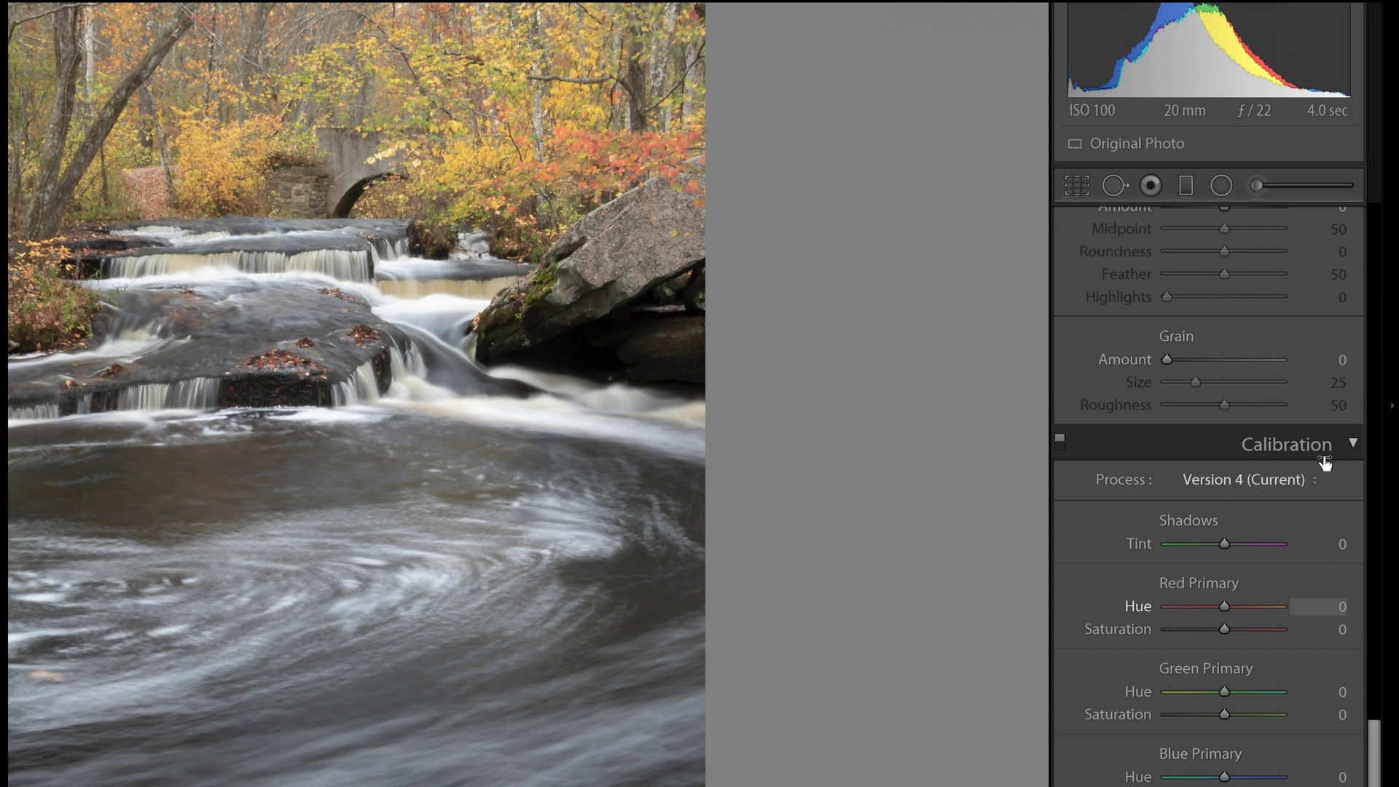
left_click(1310, 485)
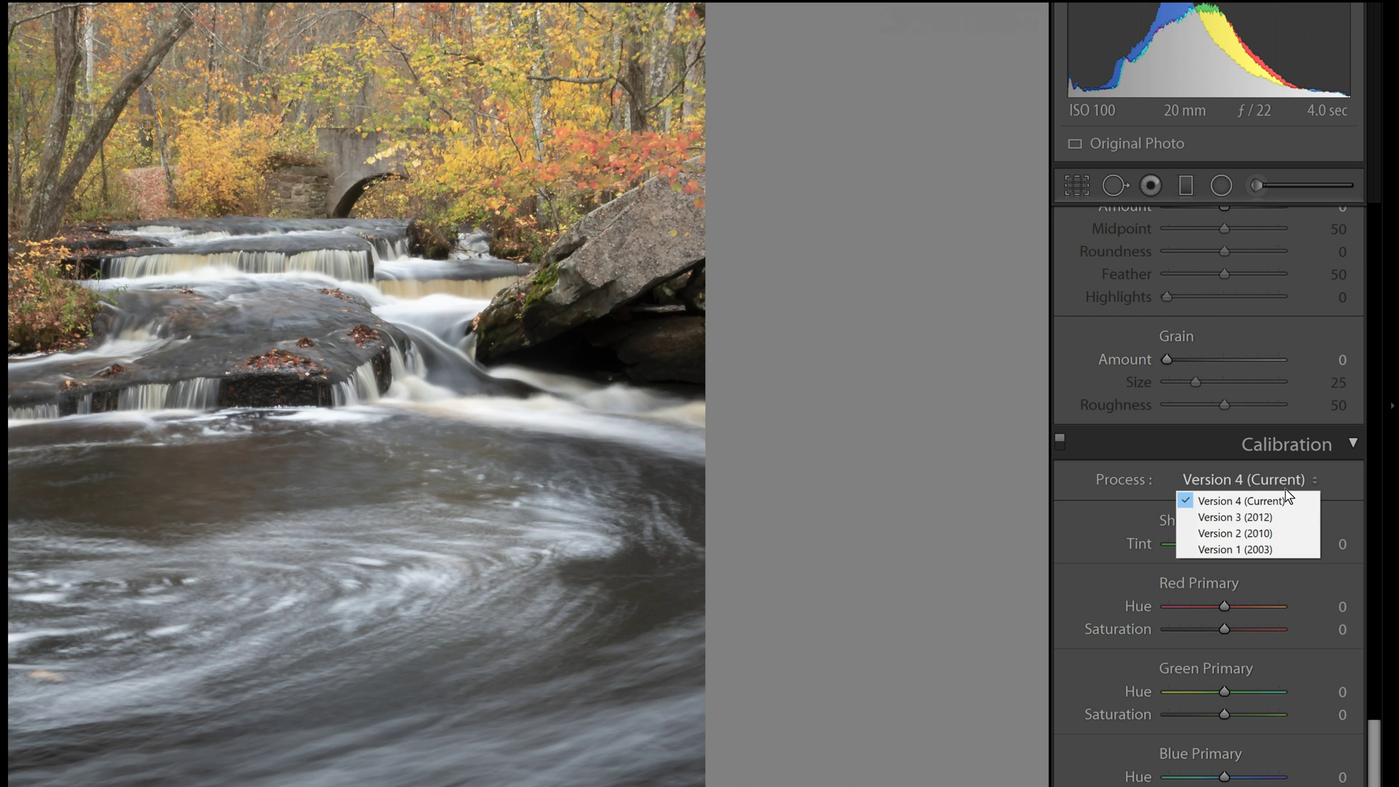
left_click(1338, 481)
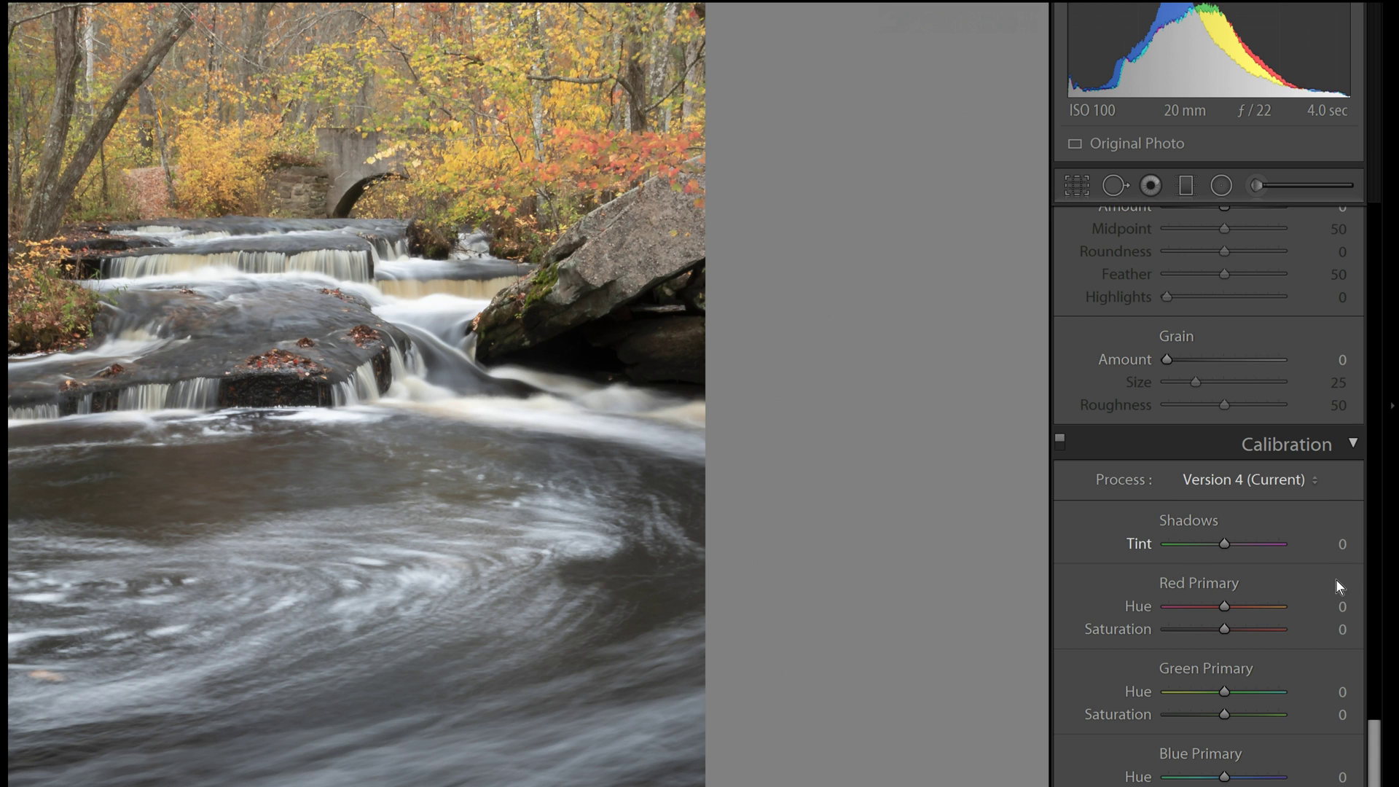
left_click(1354, 443)
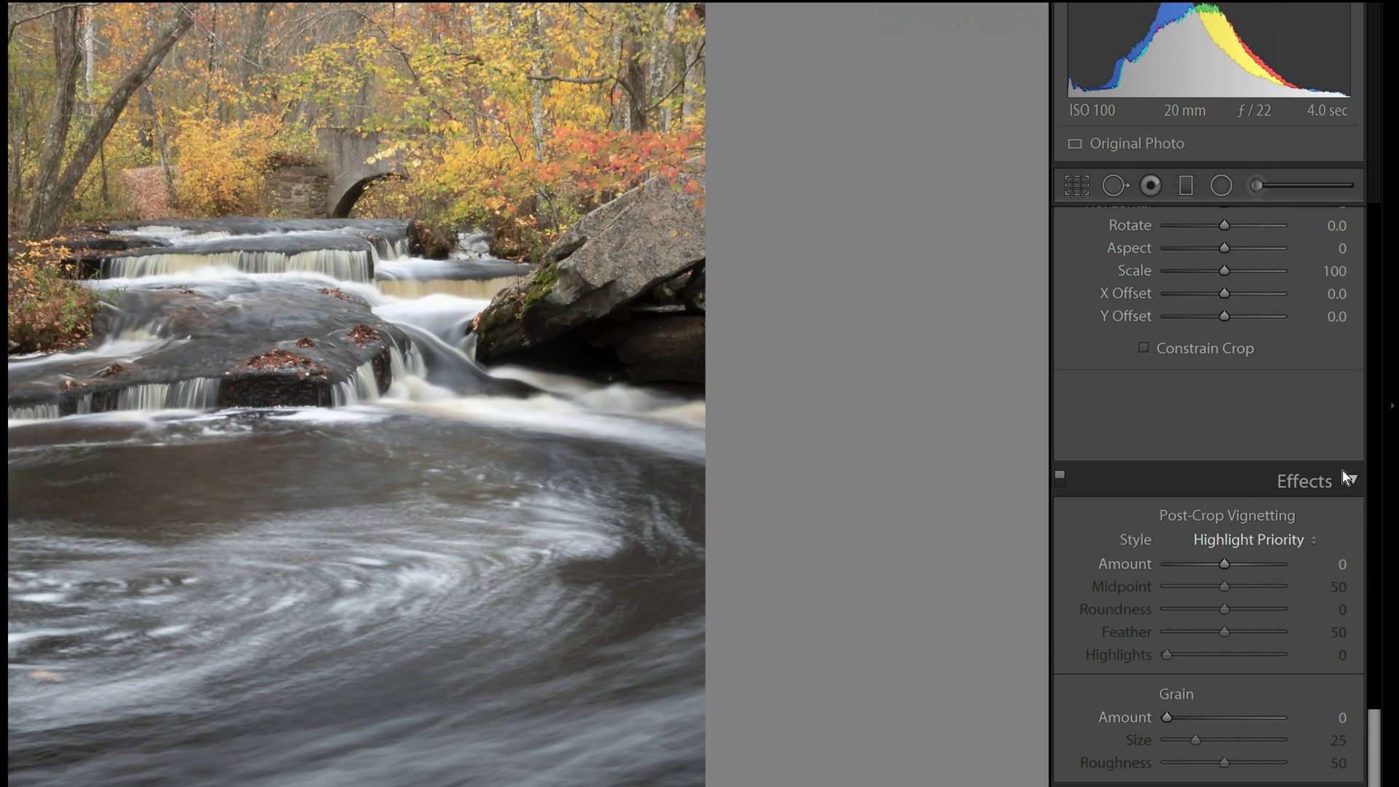
left_click_drag(1377, 747, 1377, 241)
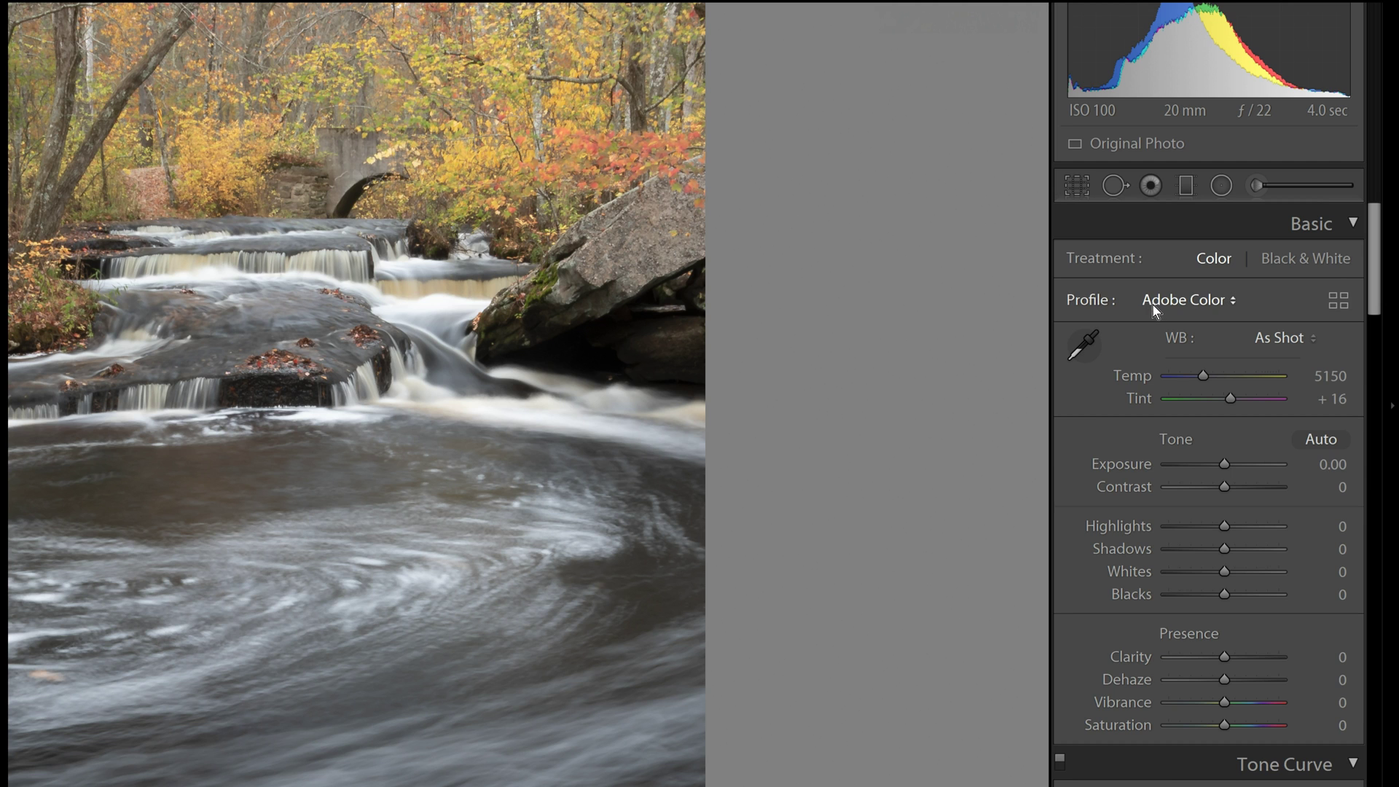
left_click(1222, 304)
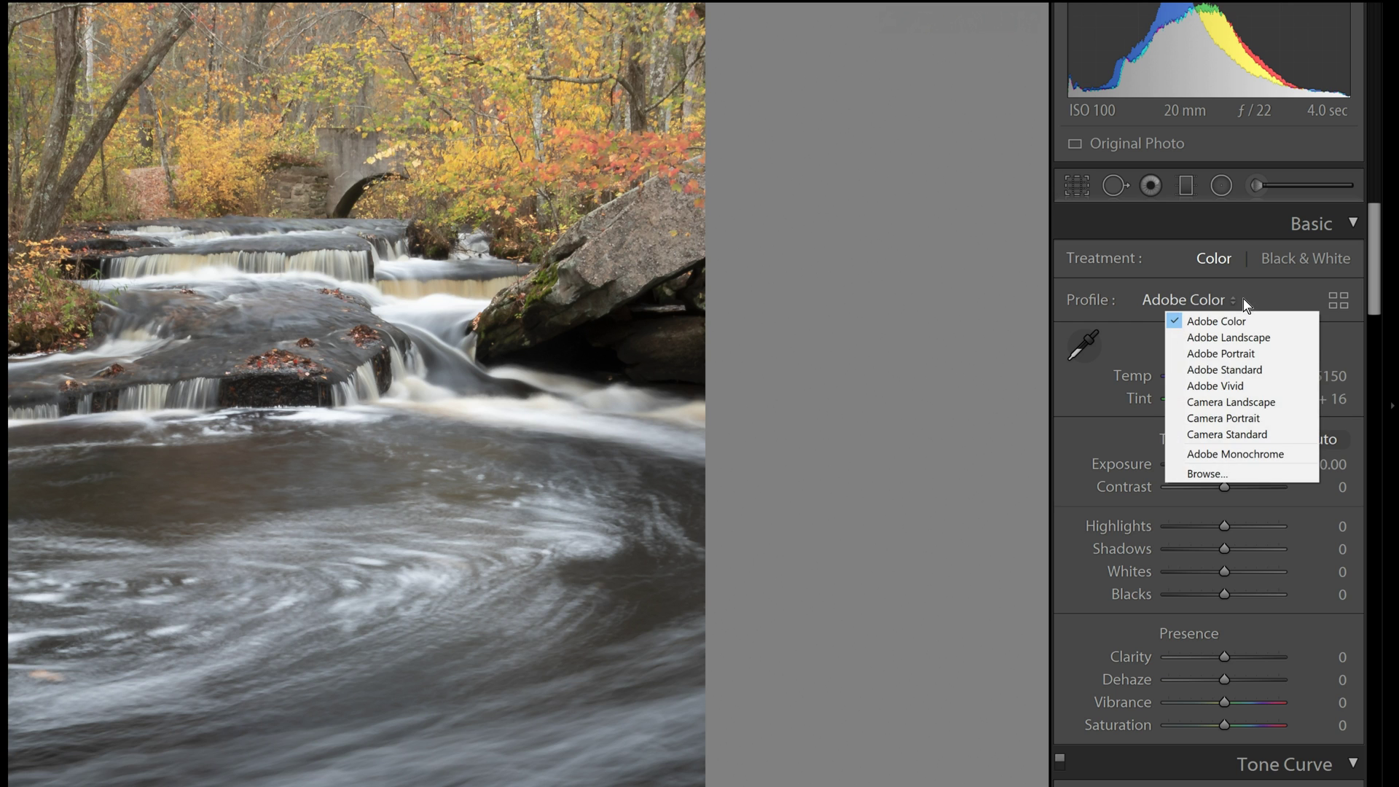
left_click(1128, 312)
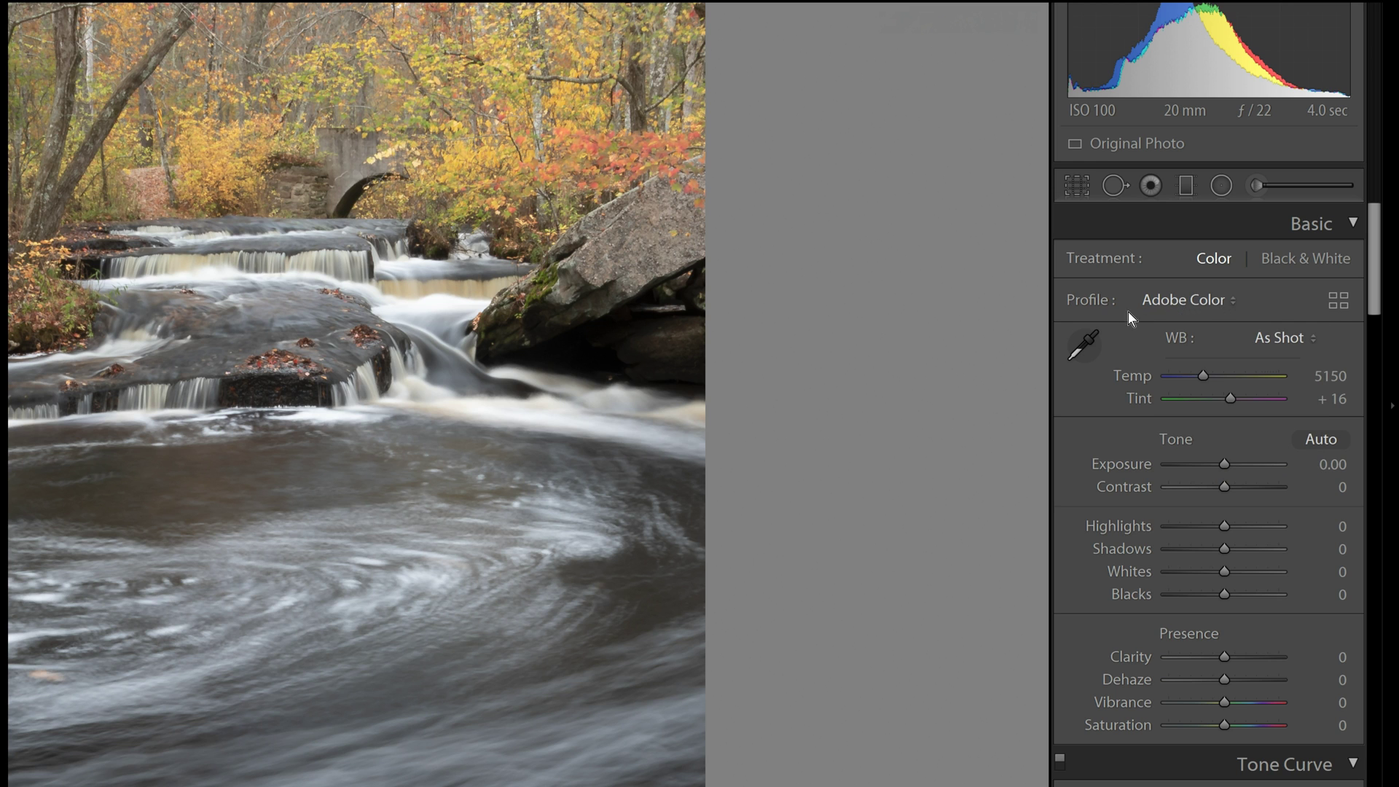
Preview the Adobe Raw profiles Color, Monochrome, Landscape, Neutral, Portrait and Standard in the Profile Browser
left_click(1336, 301)
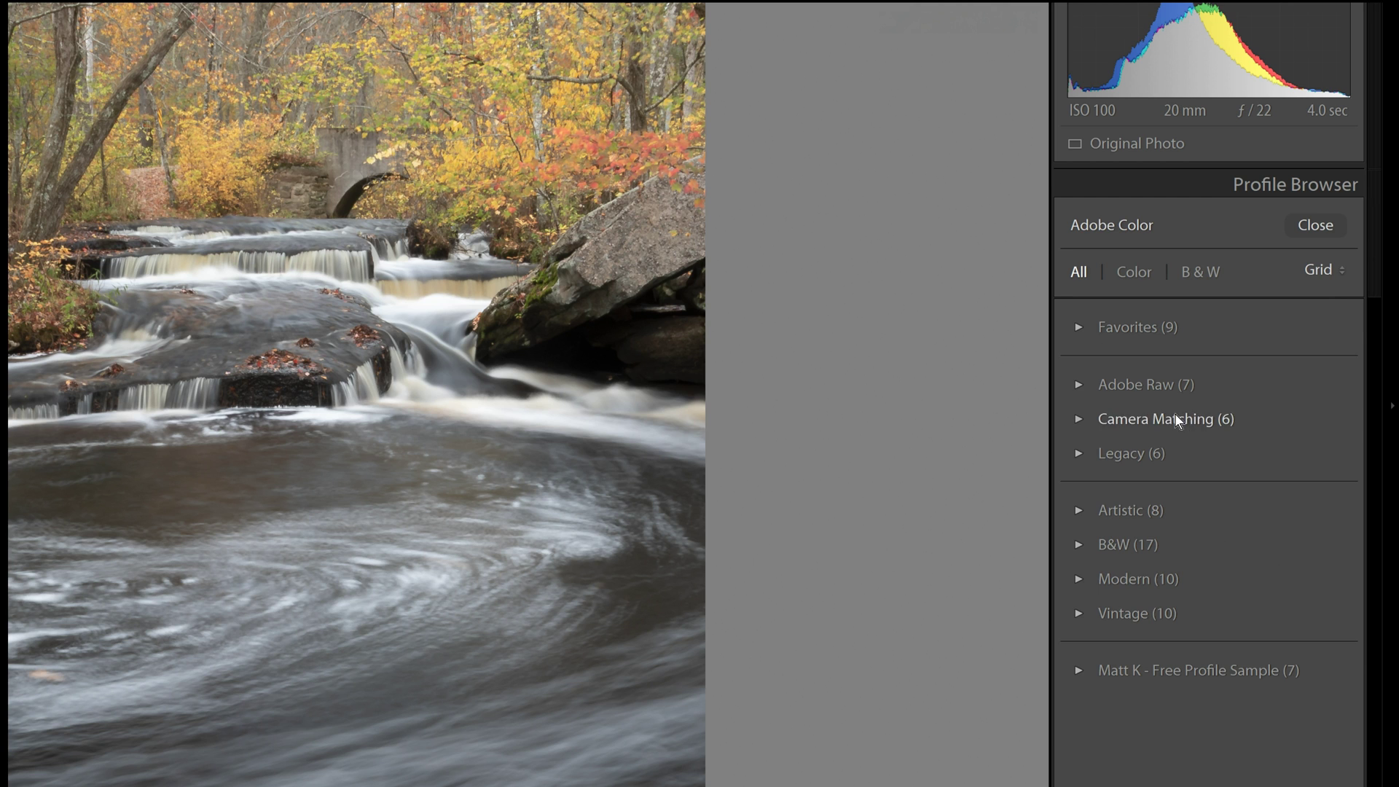
left_click(1081, 385)
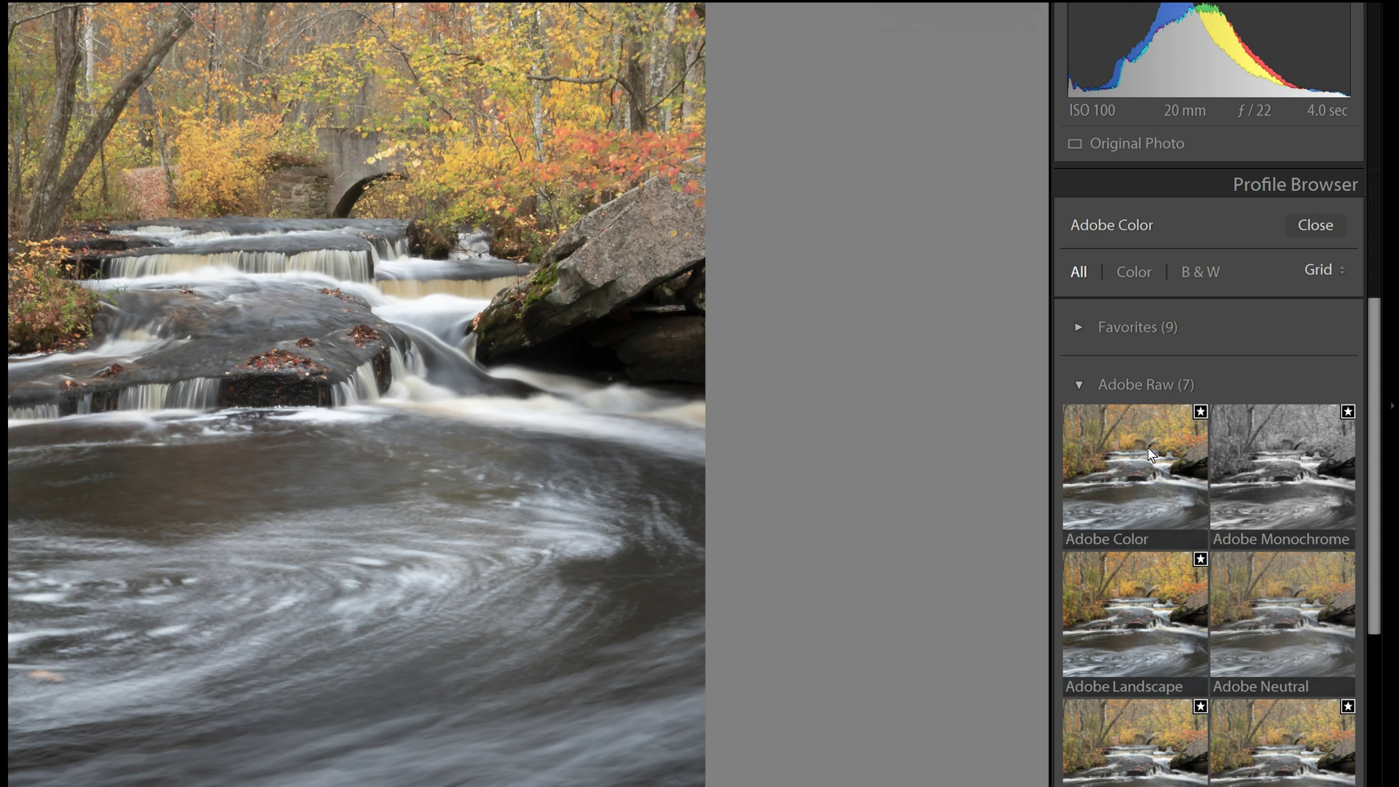
left_click(1128, 458)
left_click(1270, 462)
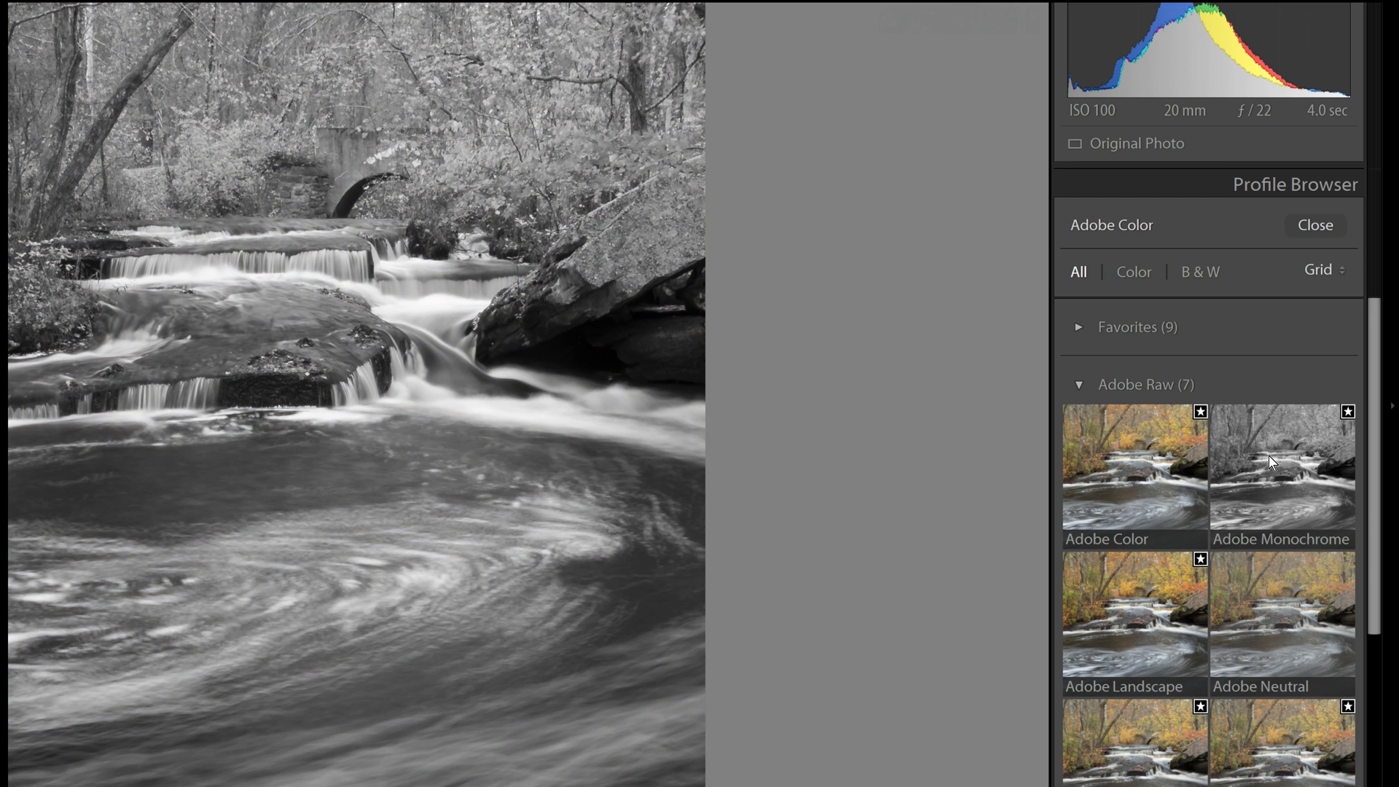
left_click(1139, 599)
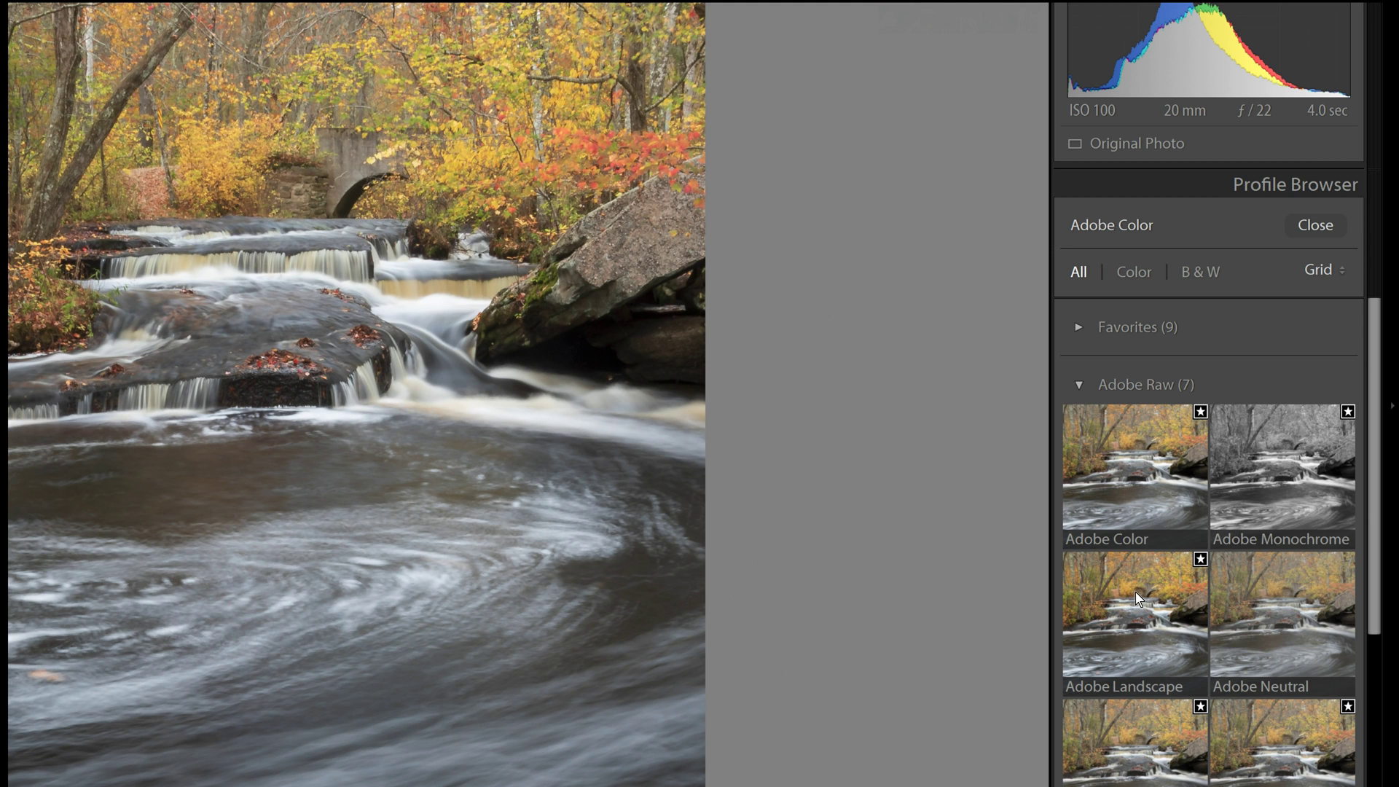
left_click(1304, 611)
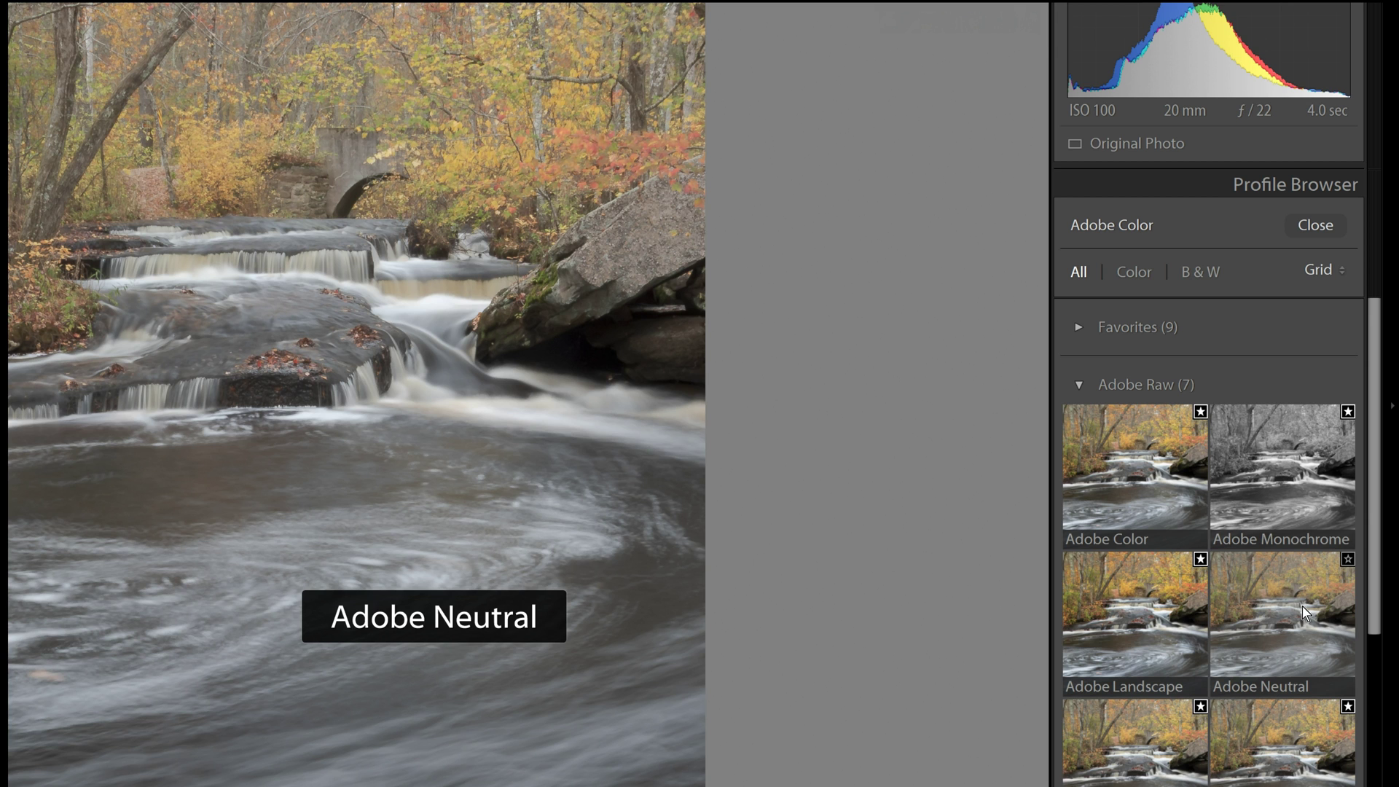
left_click(1113, 746)
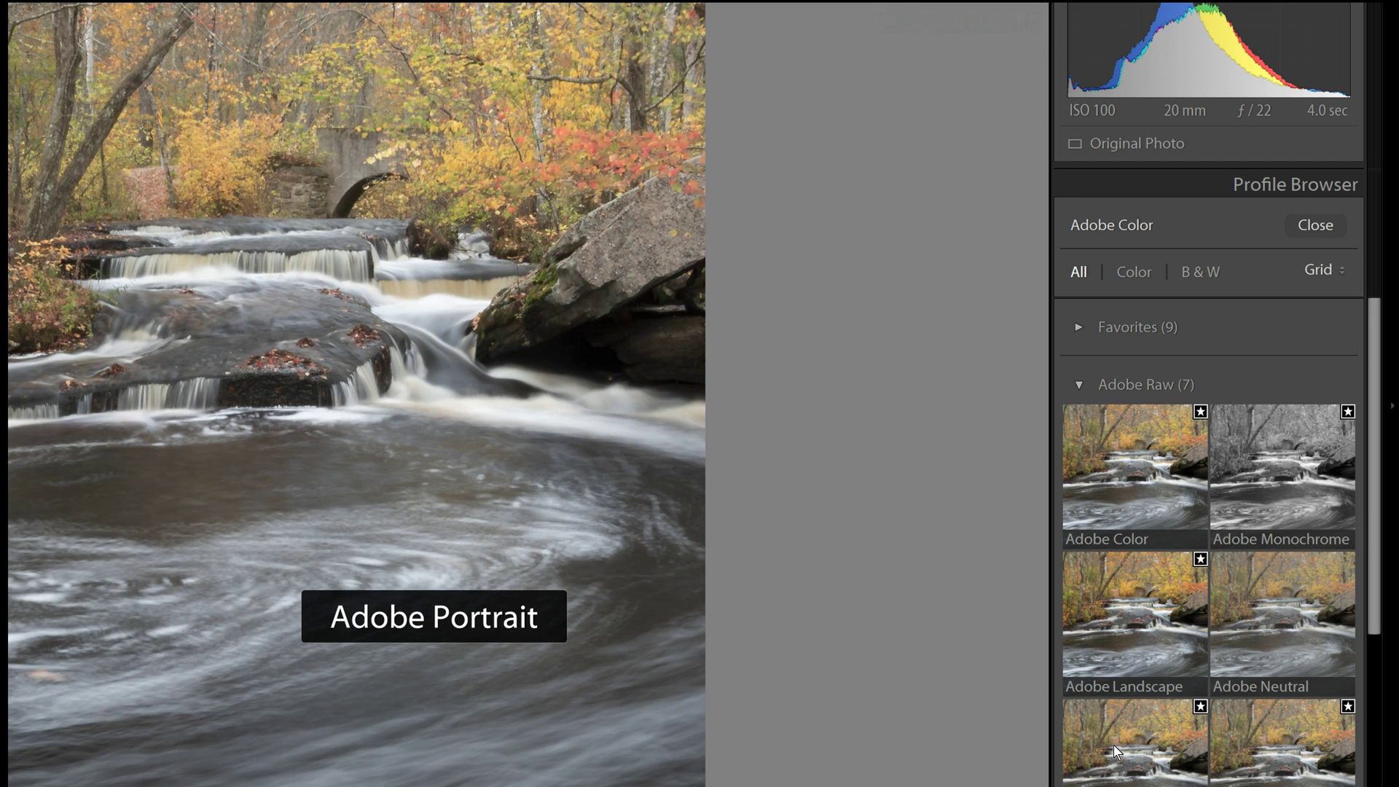
left_click(1272, 749)
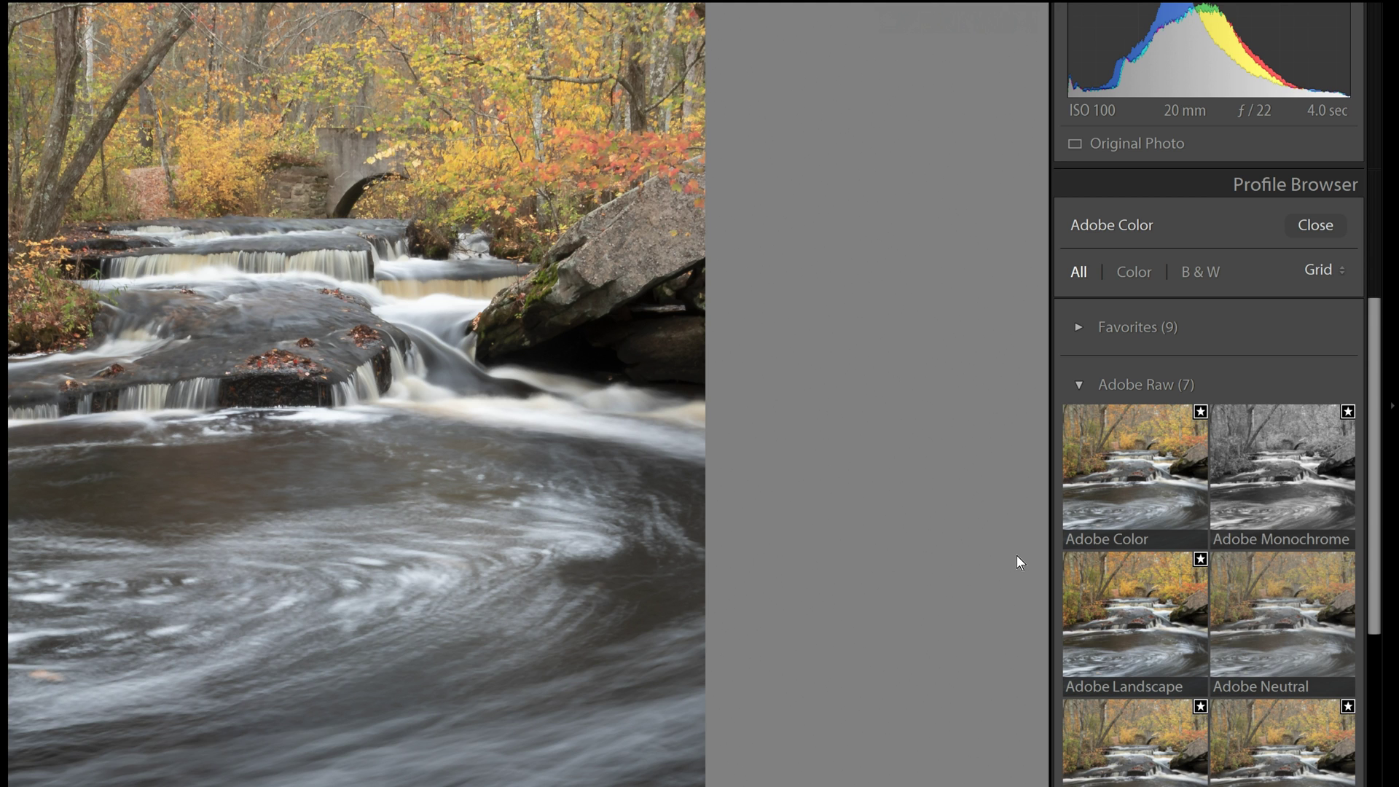
Fold away Adobe Raw and browse the Camera Matching profiles from Faithful through Monochrome
left_click(1081, 385)
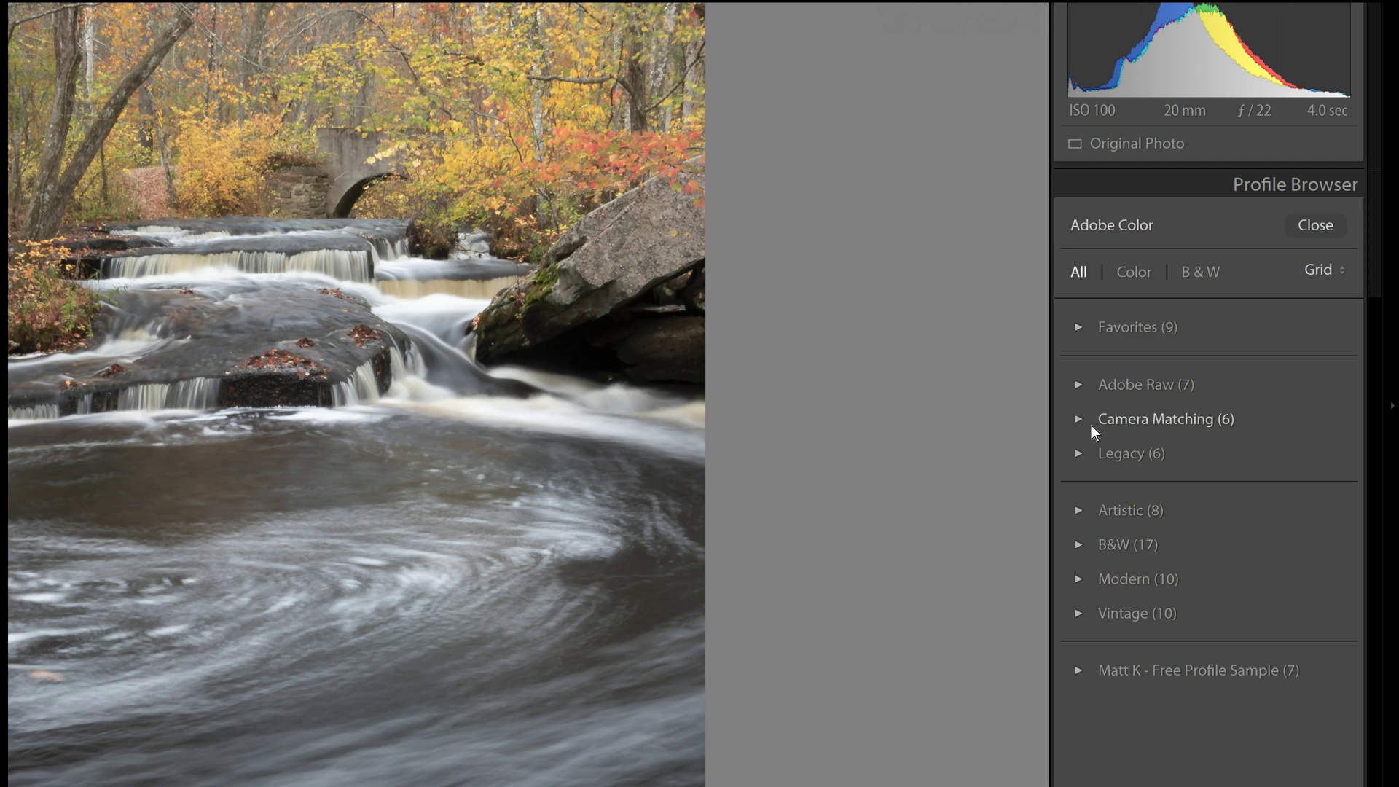
left_click(1080, 421)
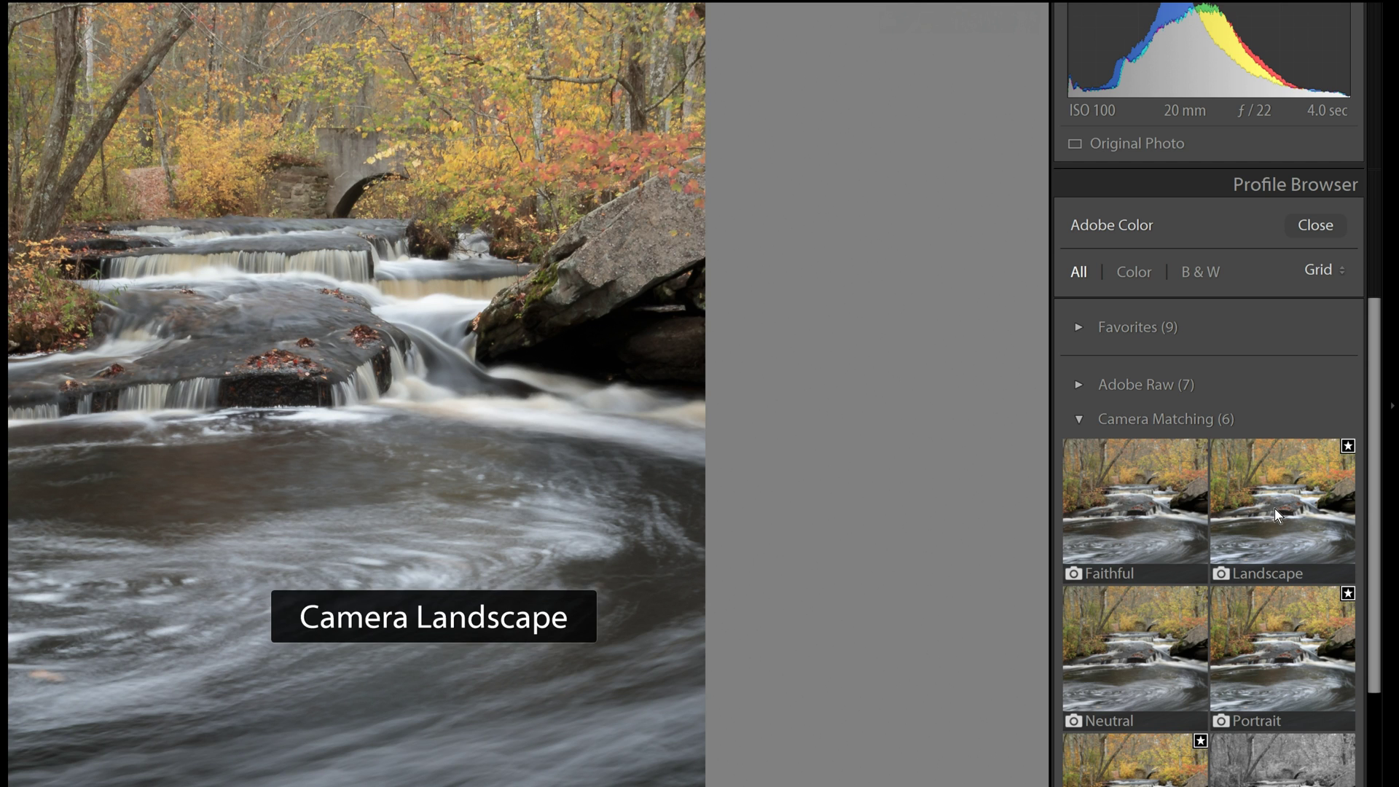
scroll(1148, 640, "down", 1)
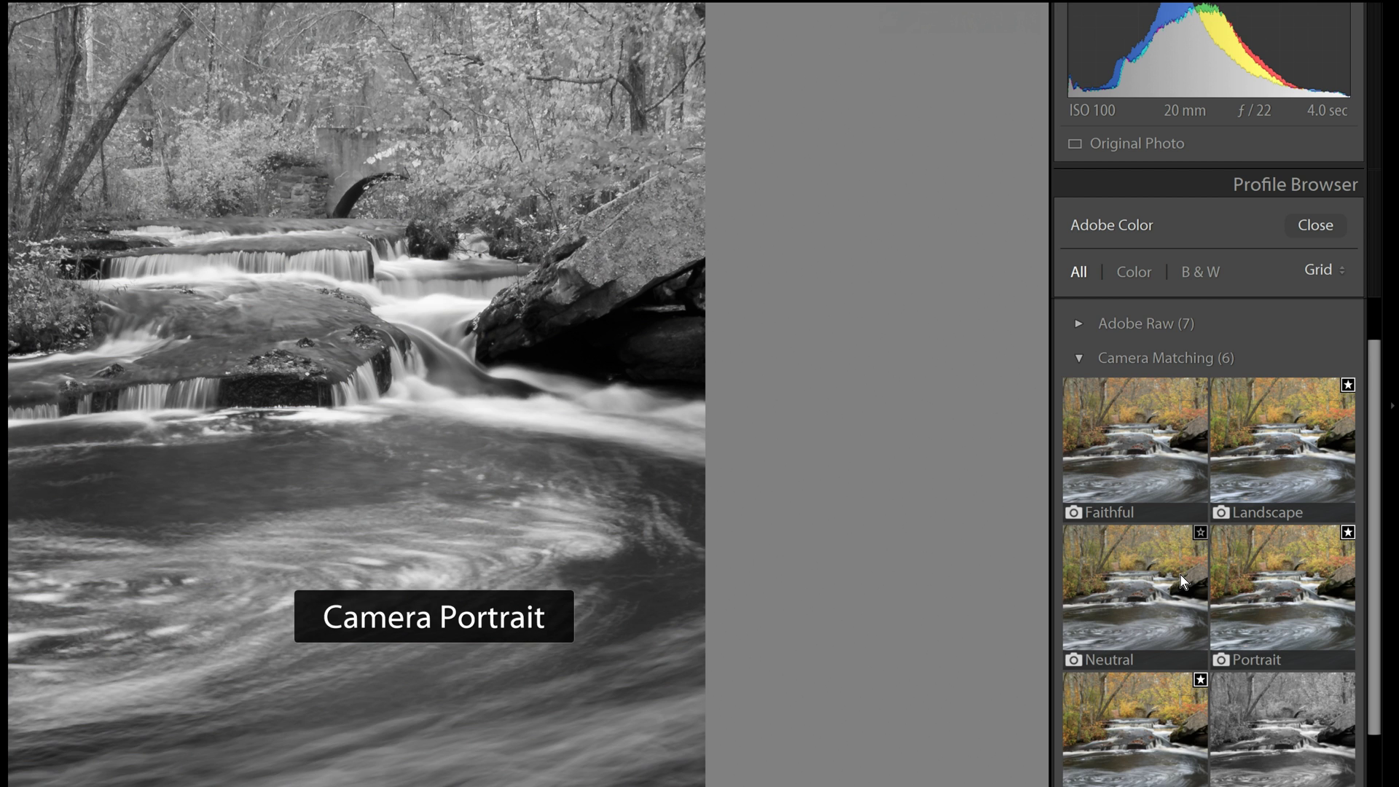
scroll(1178, 575, "down", 1)
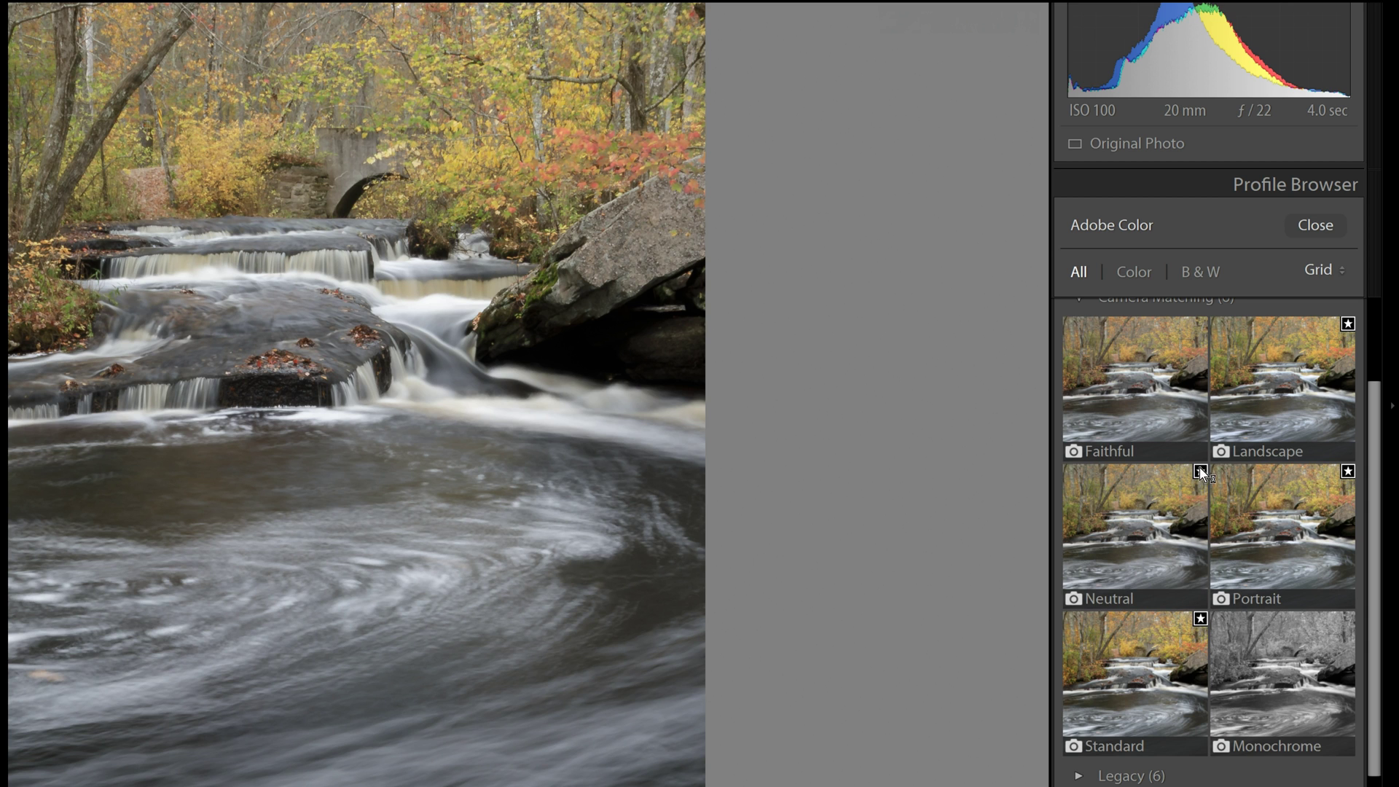
scroll(1146, 522, "up", 3)
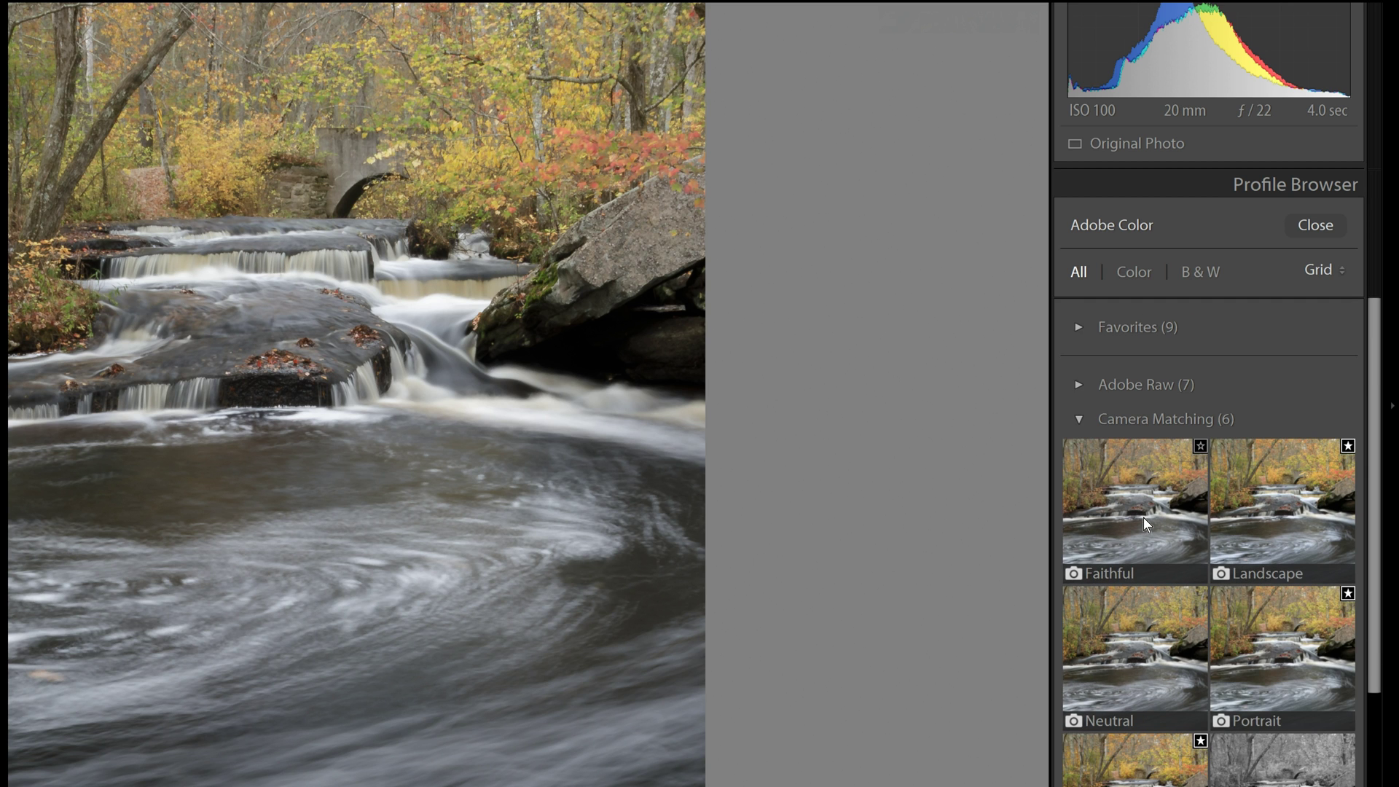
left_click(1079, 328)
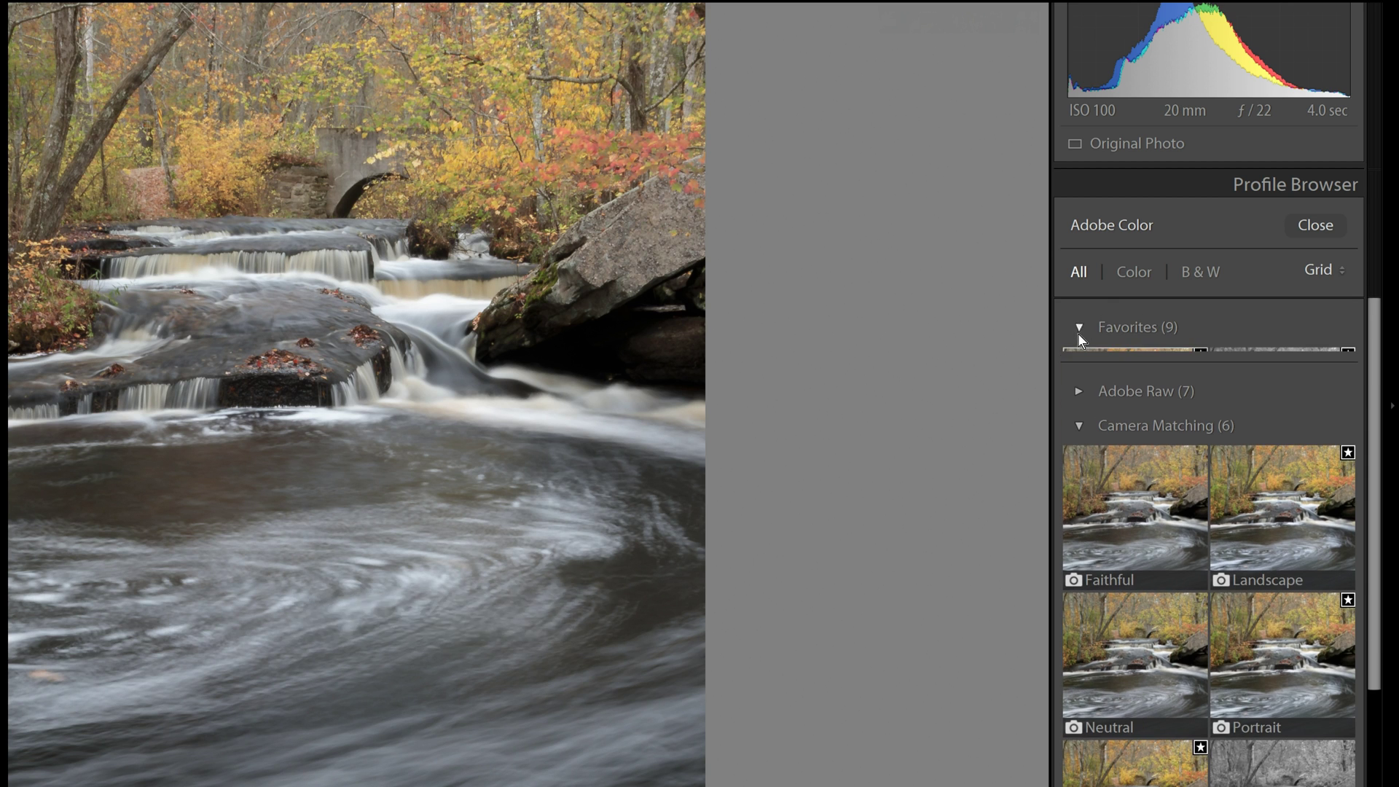
scroll(1228, 571, "down", 2)
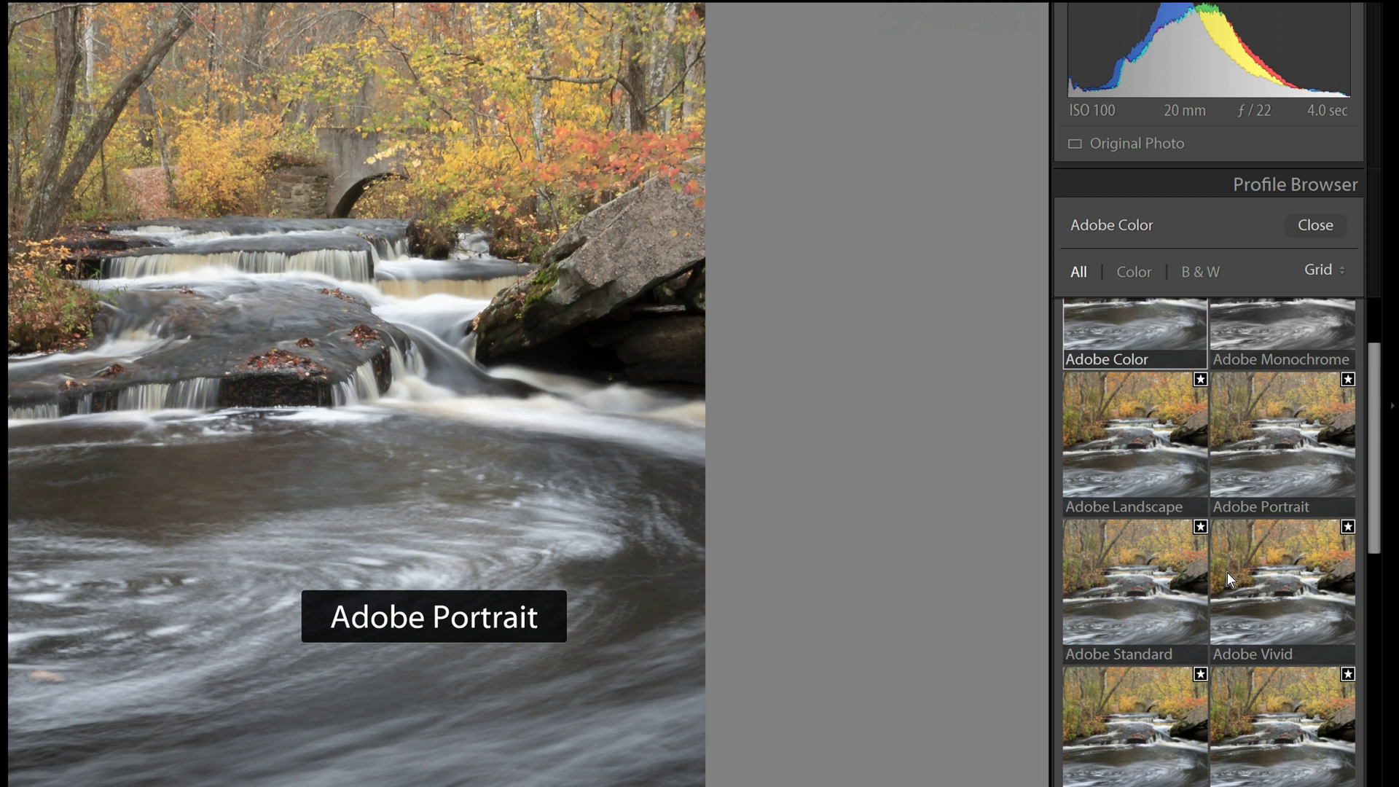
scroll(1232, 575, "down", 3)
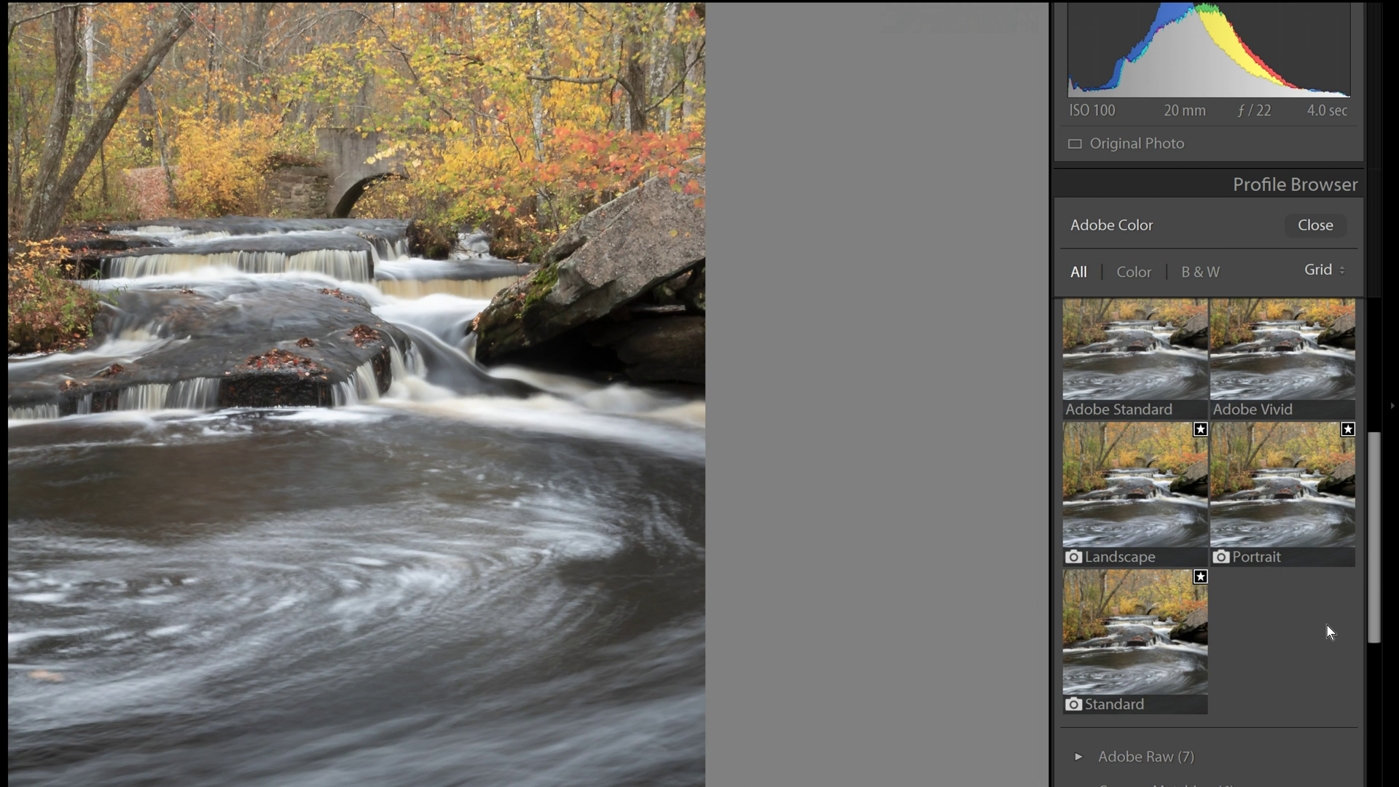
scroll(1182, 603, "up", 3)
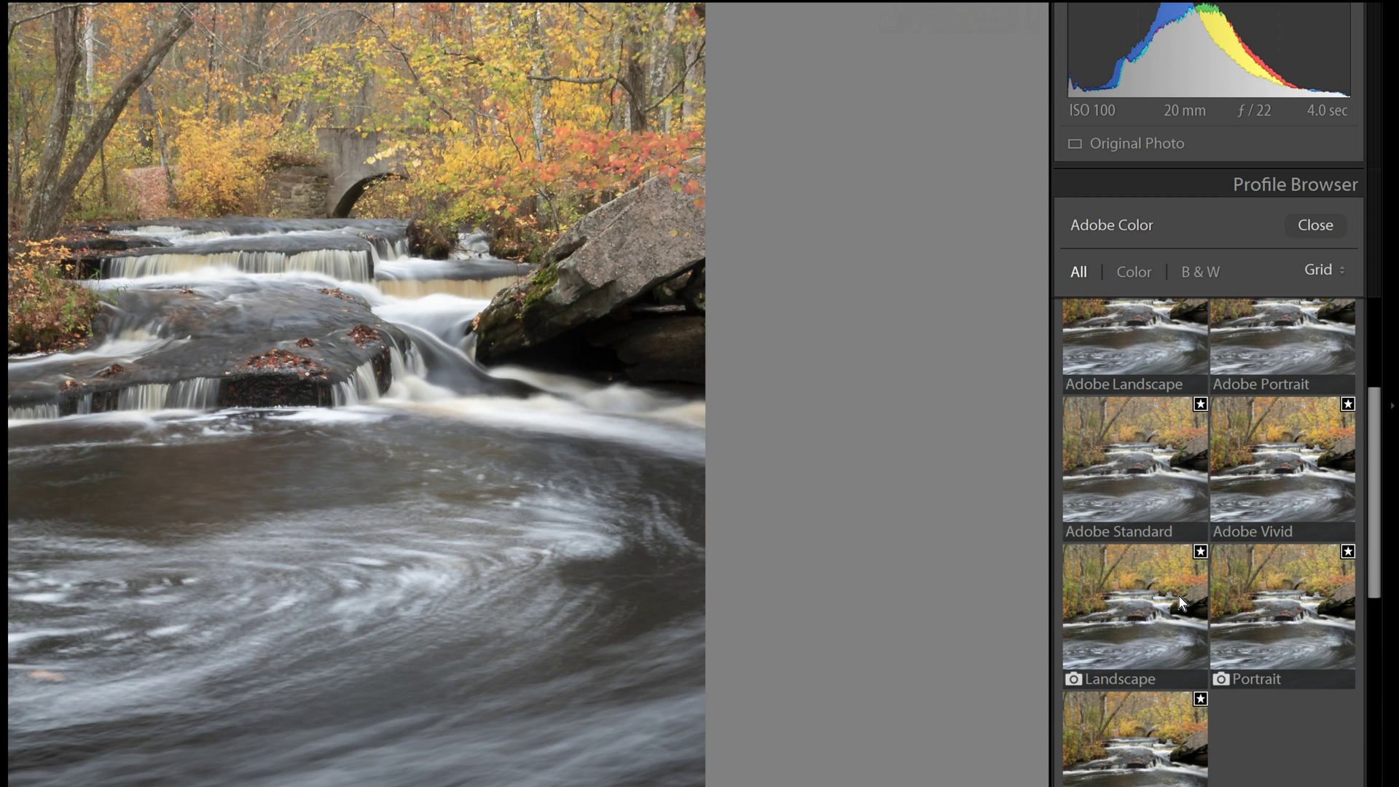
scroll(1181, 592, "up", 2)
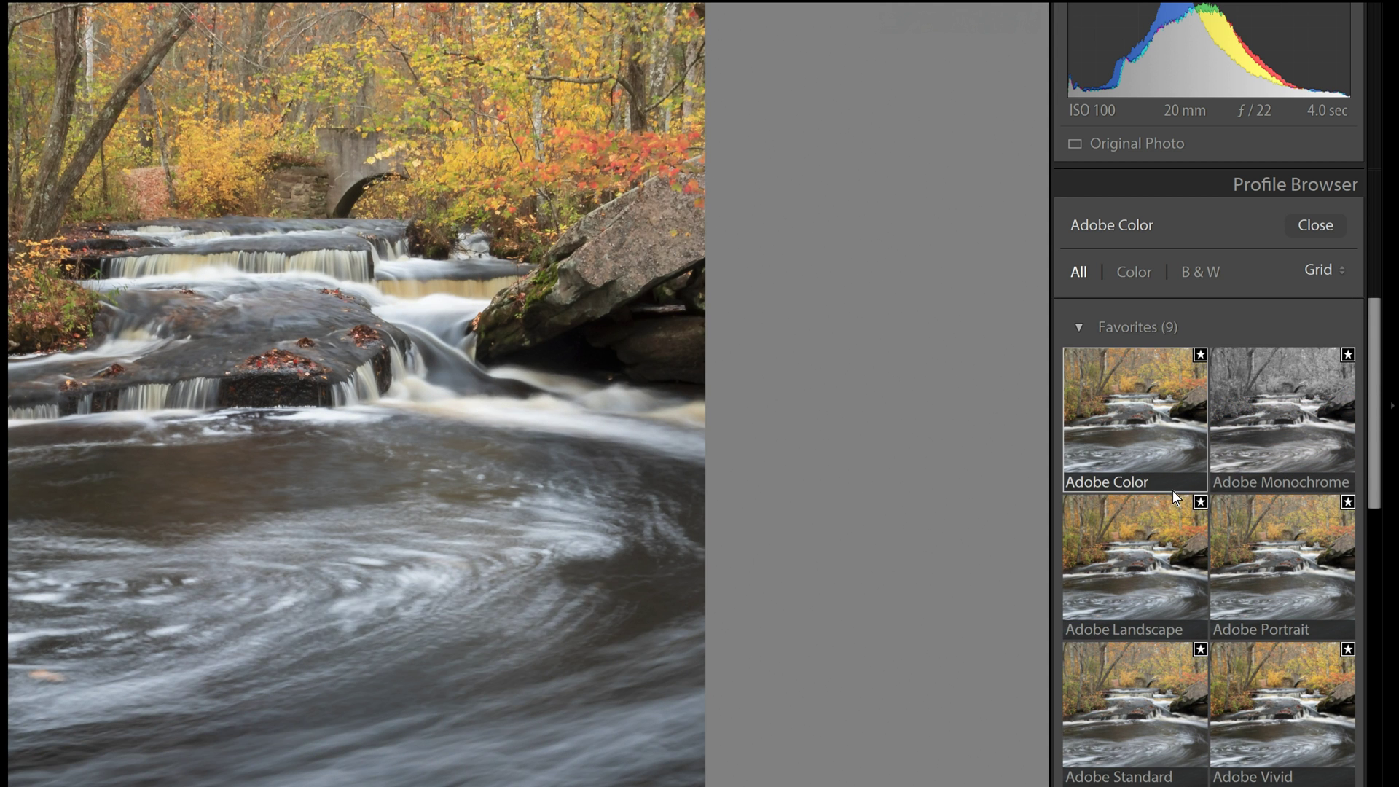
left_click(1079, 328)
scroll(1268, 481, "down", 1)
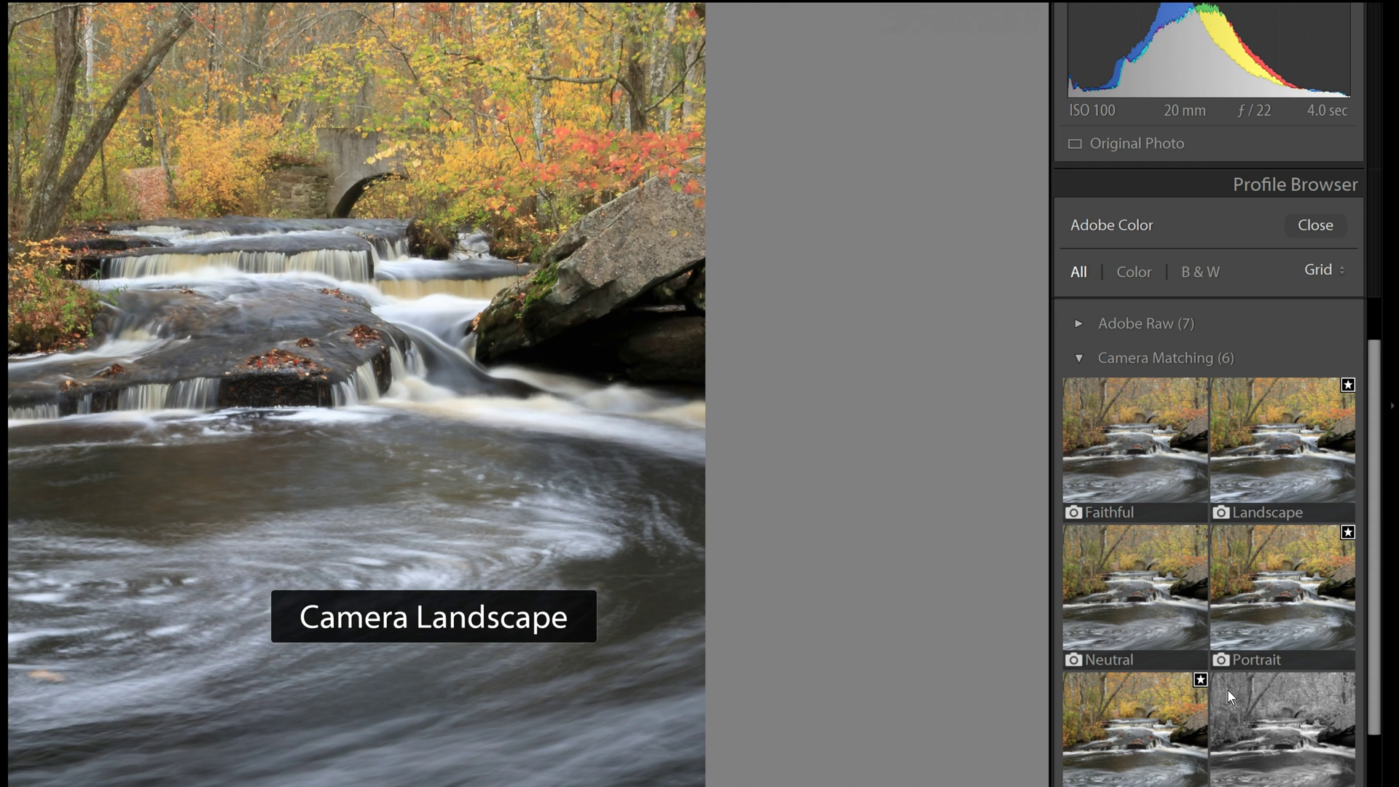
Try the Large and List profile views, settle on Grid, and collapse Camera Matching
left_click(1321, 270)
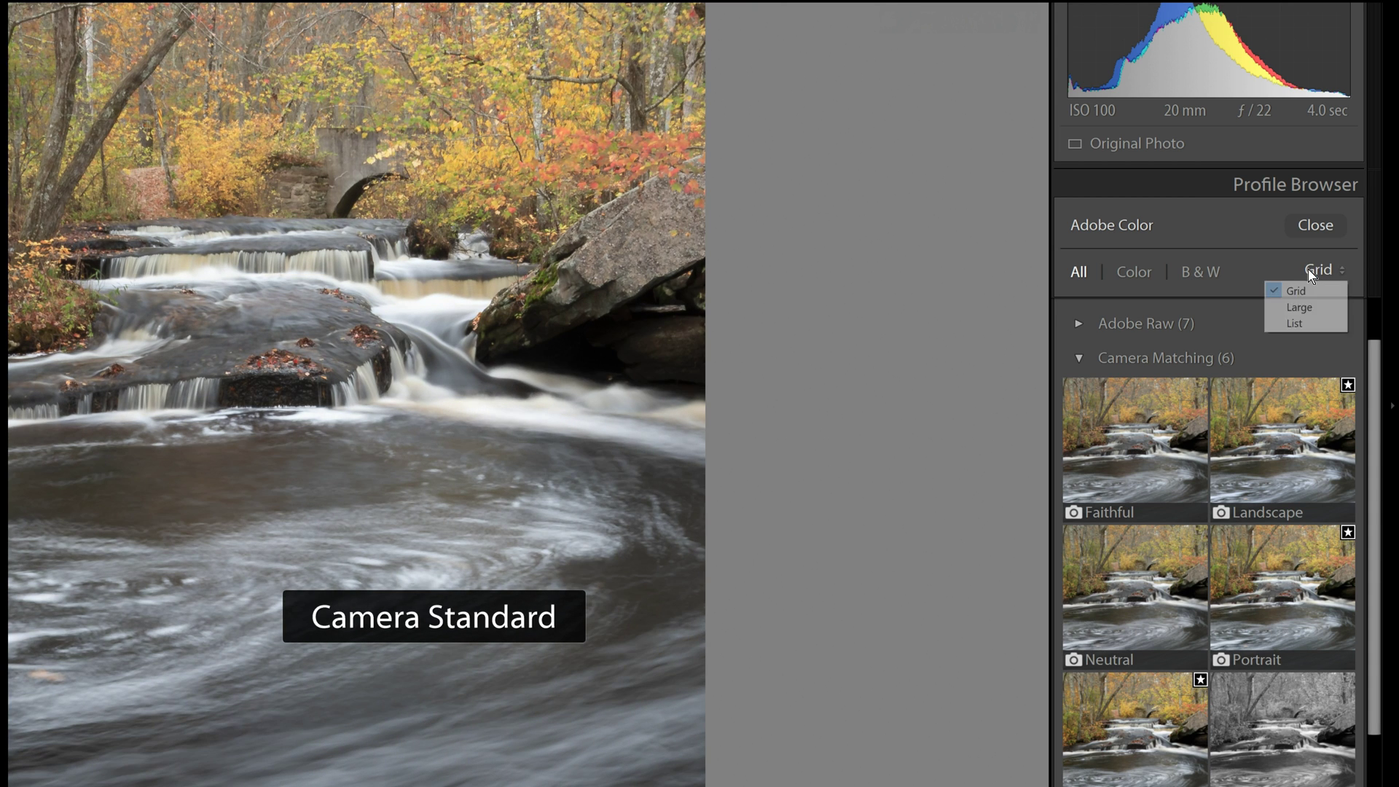
left_click(1298, 308)
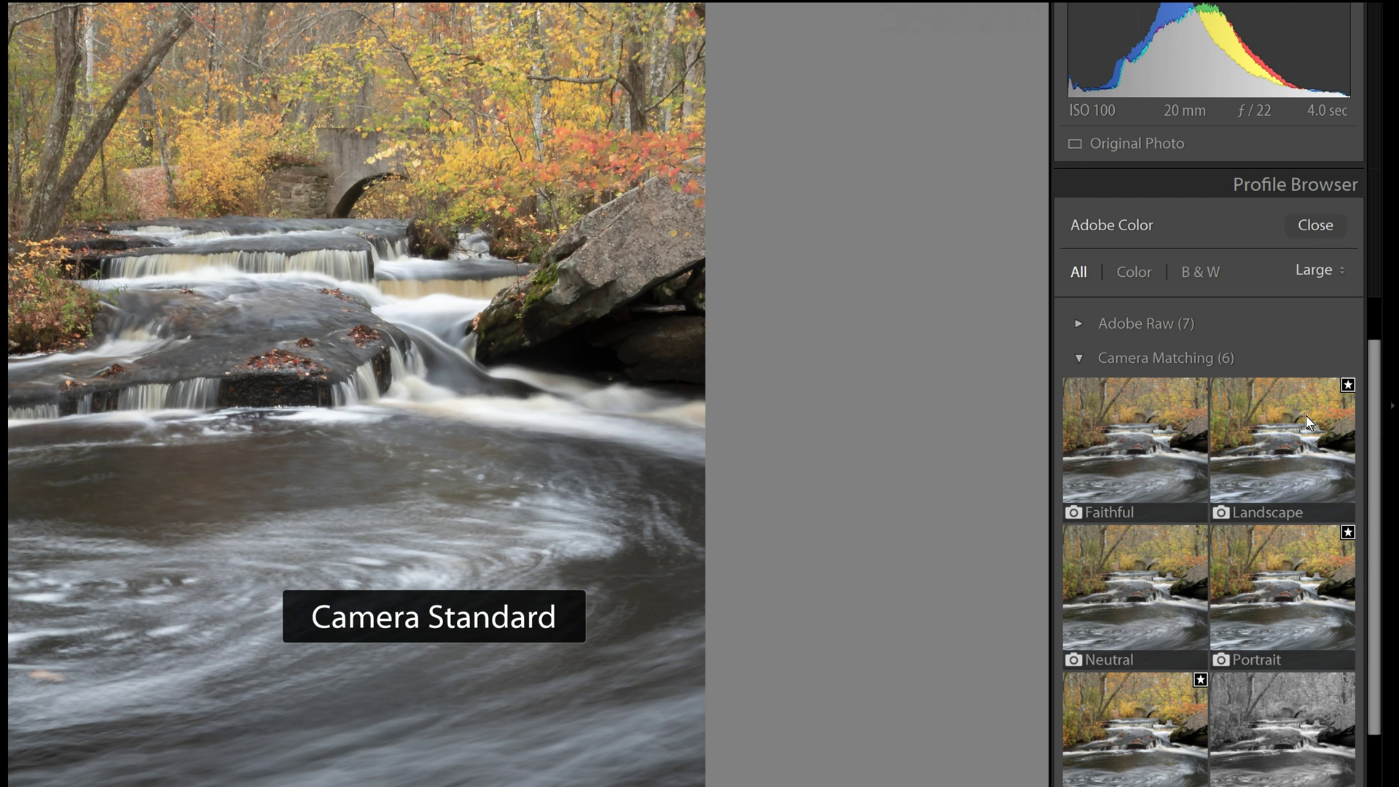
scroll(1231, 553, "down", 3)
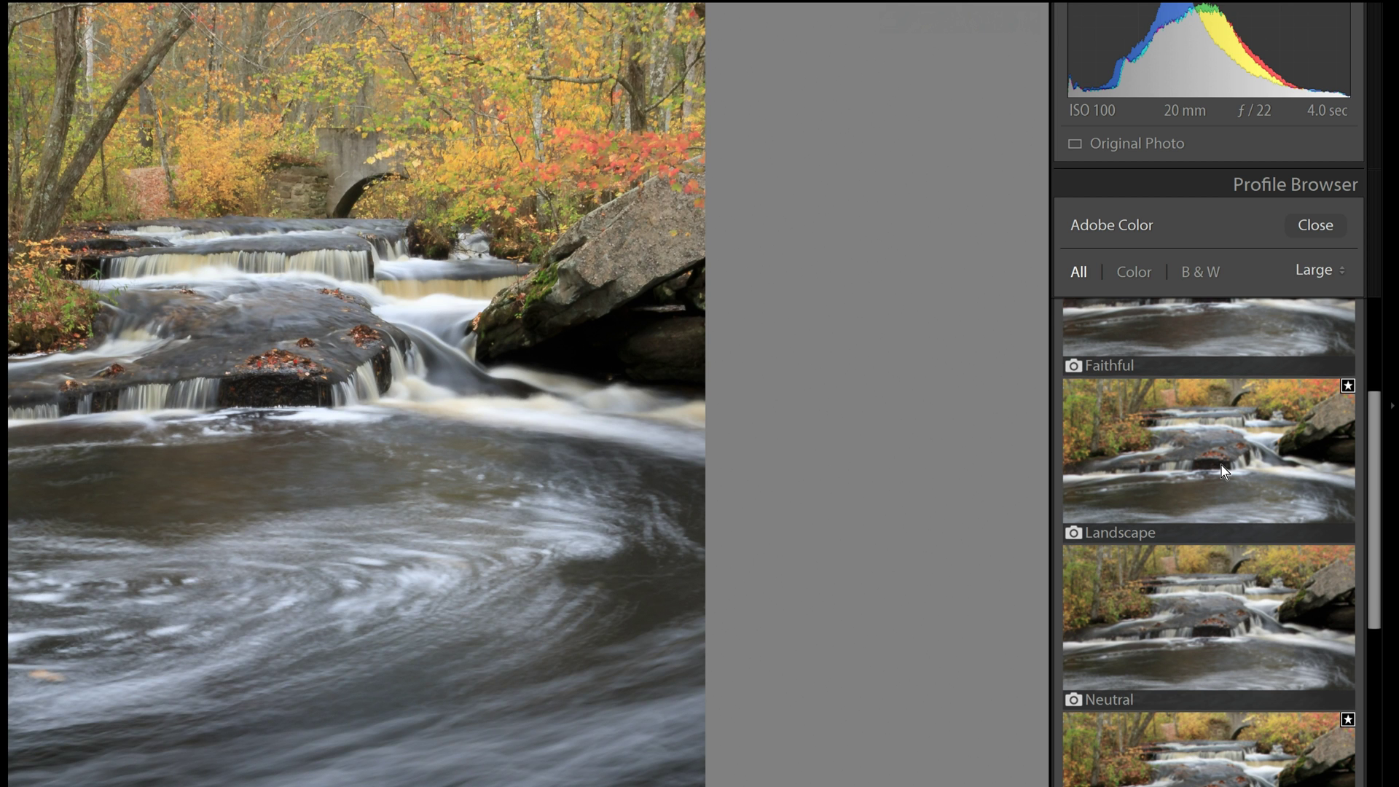
left_click(1309, 271)
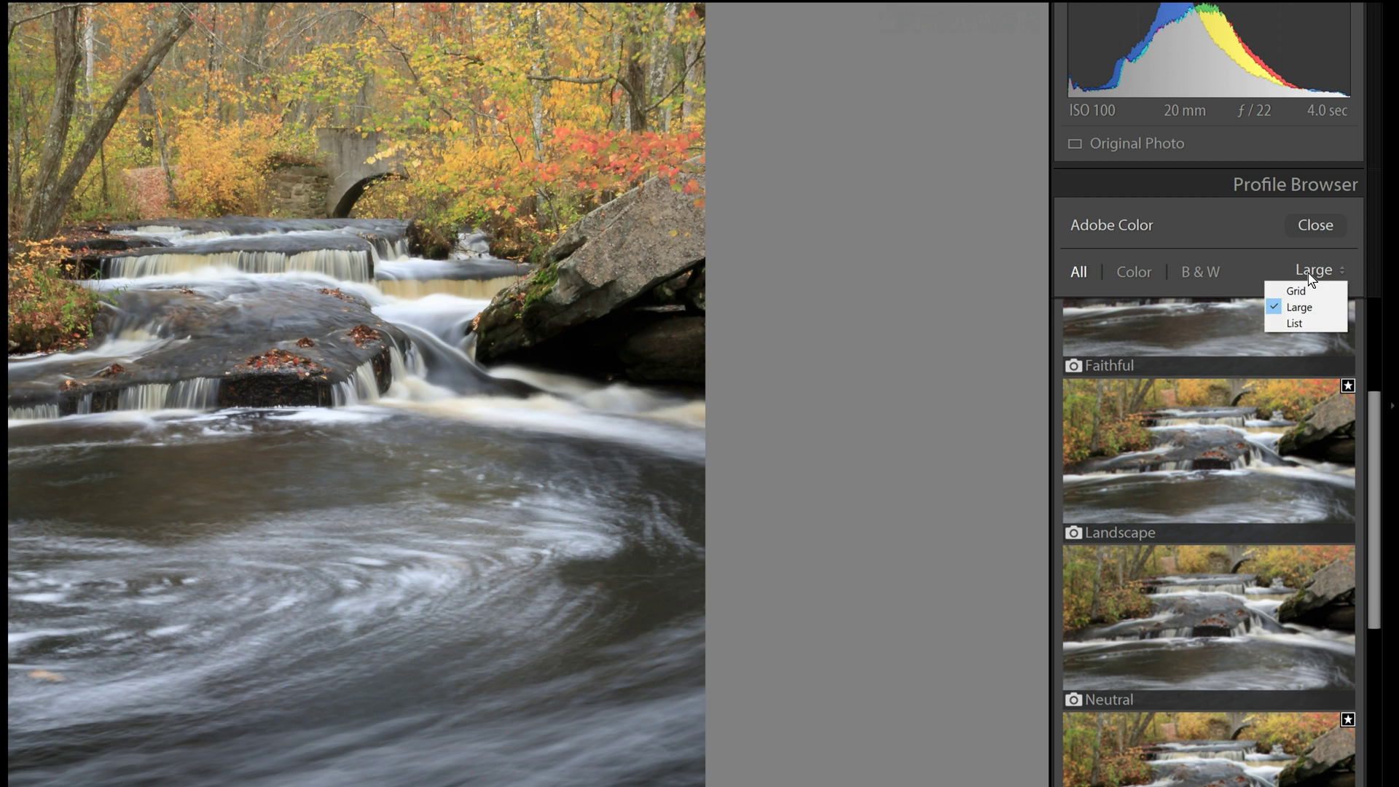
left_click(1288, 321)
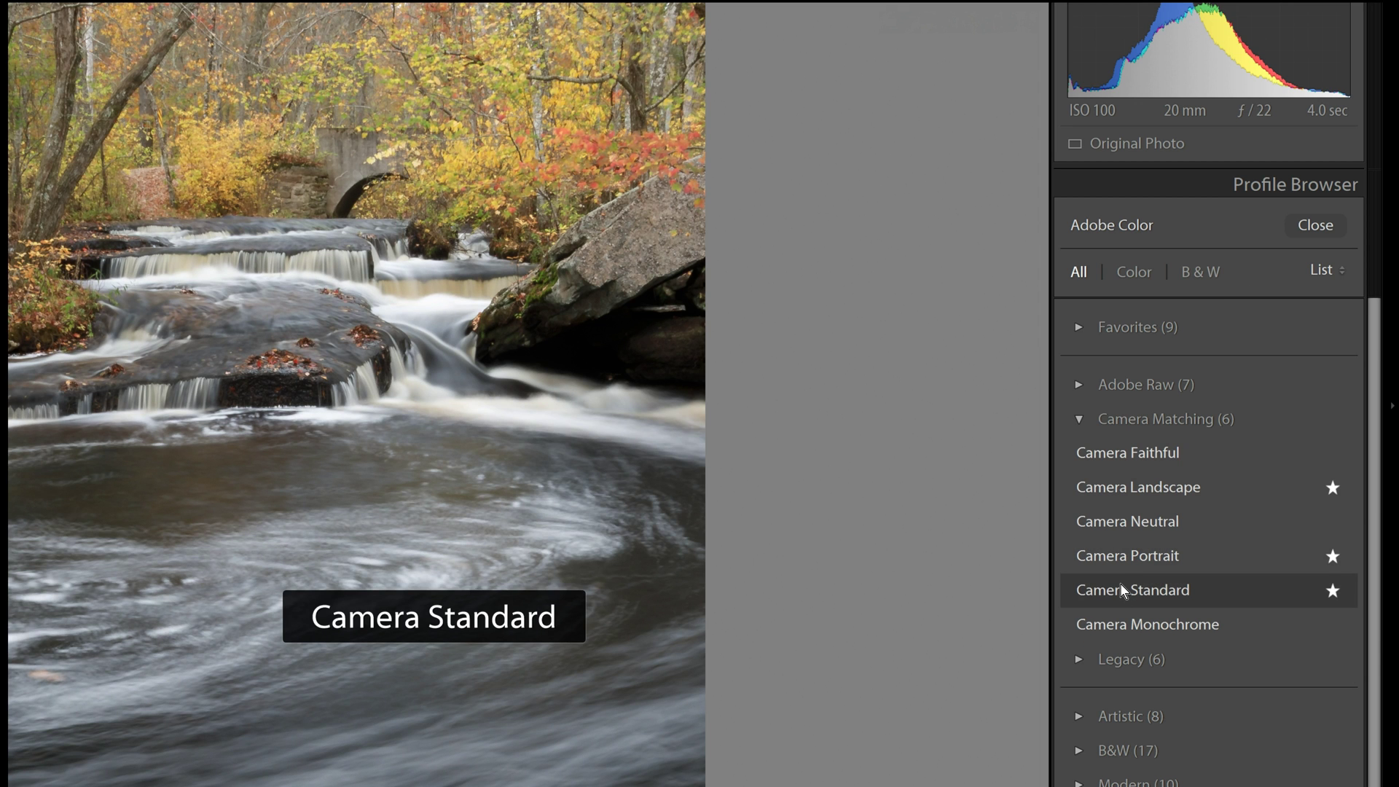
left_click(1316, 273)
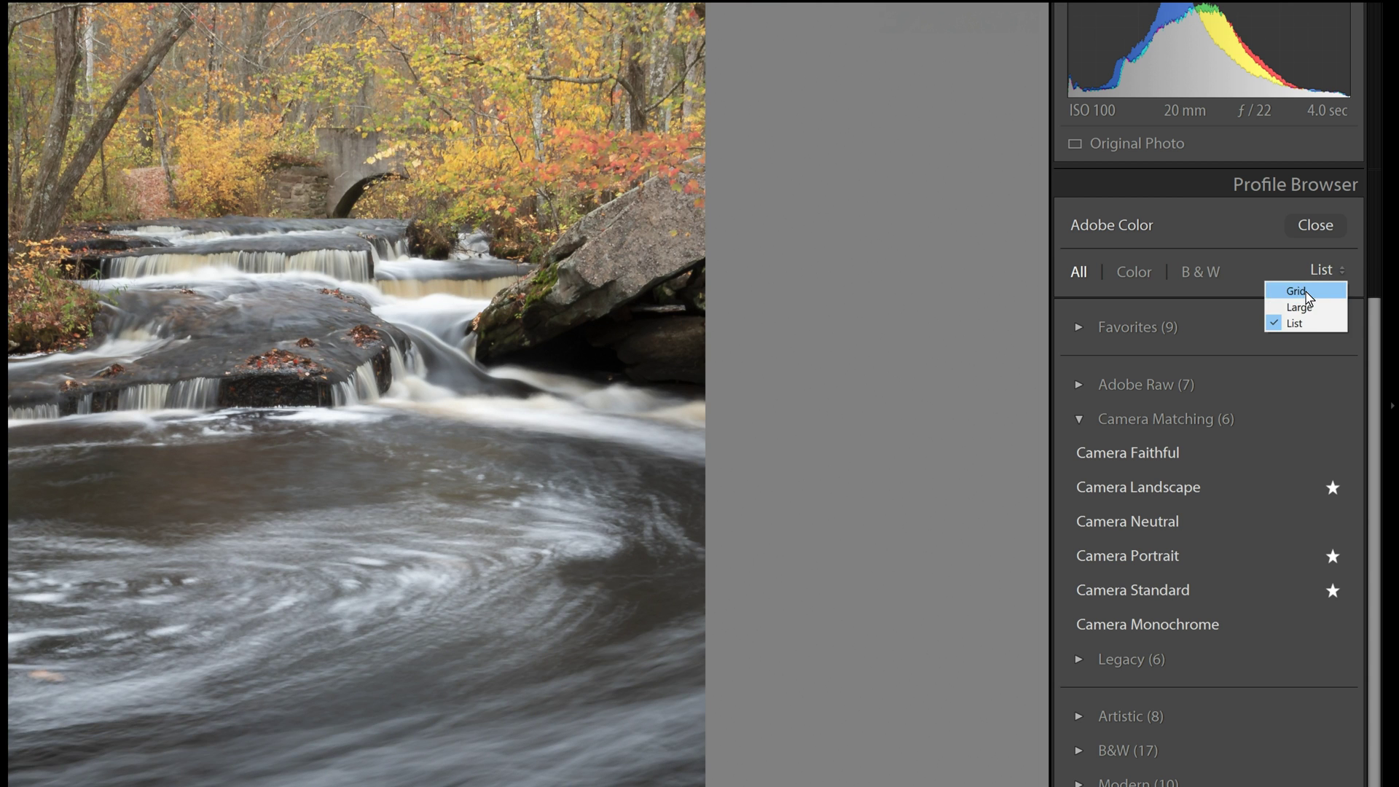
left_click(1296, 328)
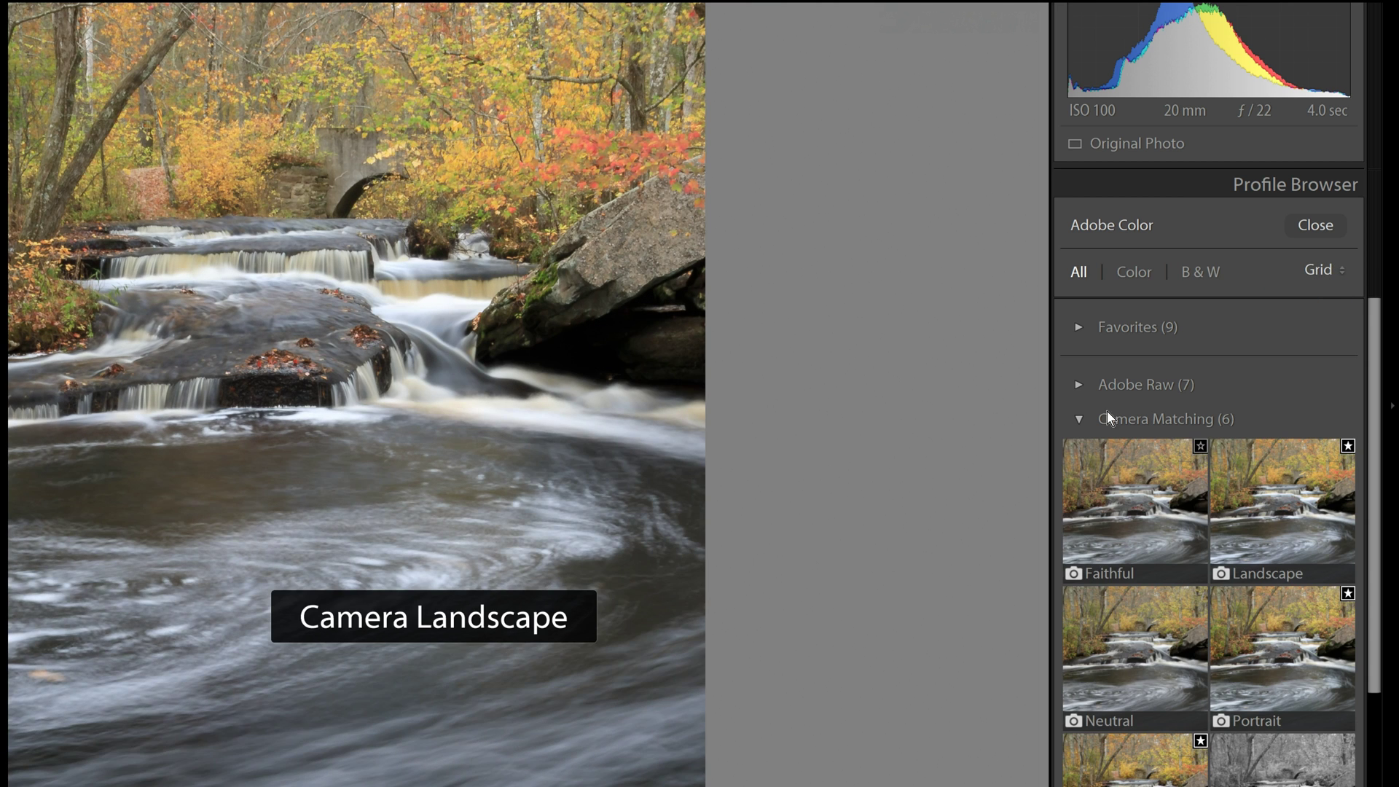
left_click(1078, 420)
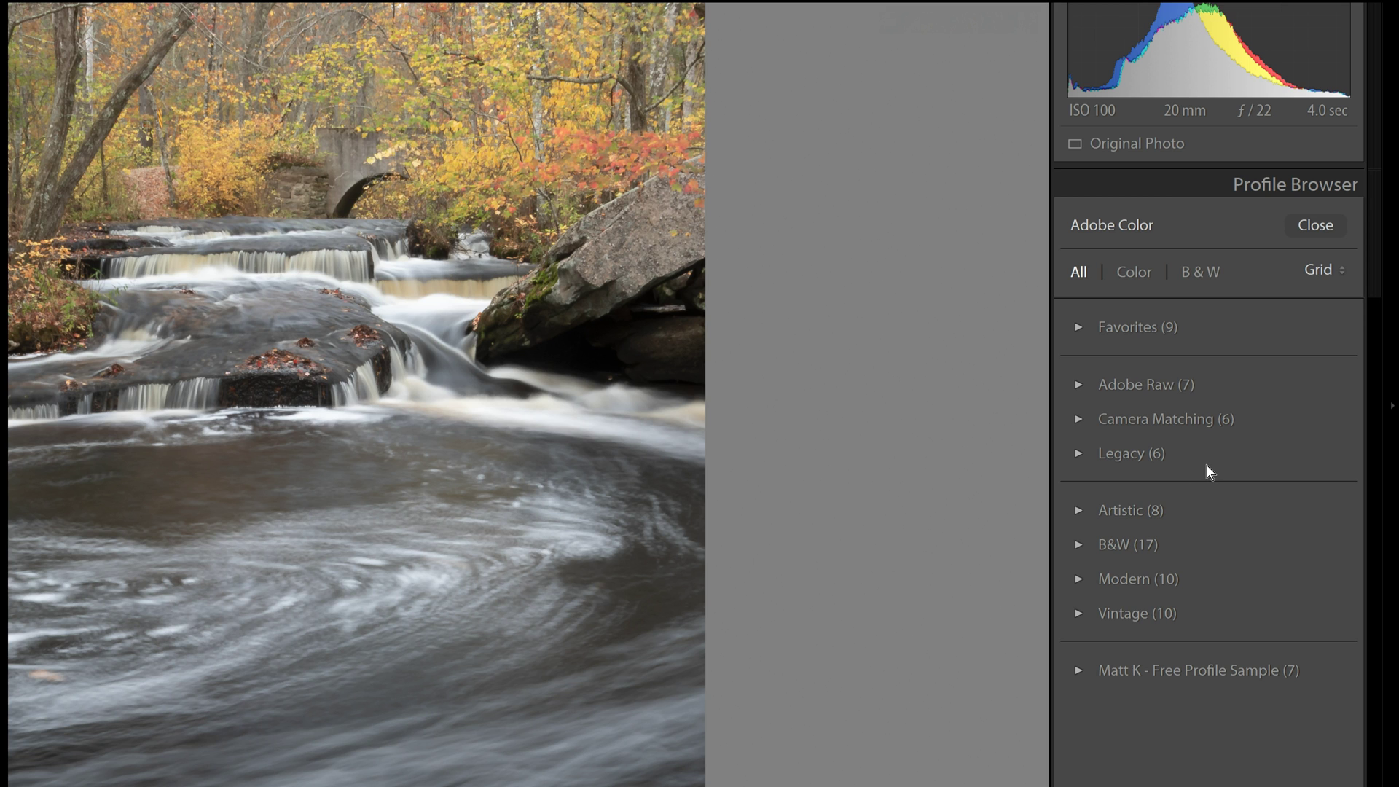
Expand Artistic, apply the Artistic 05 profile, and lower its Amount to 84
left_click(1080, 512)
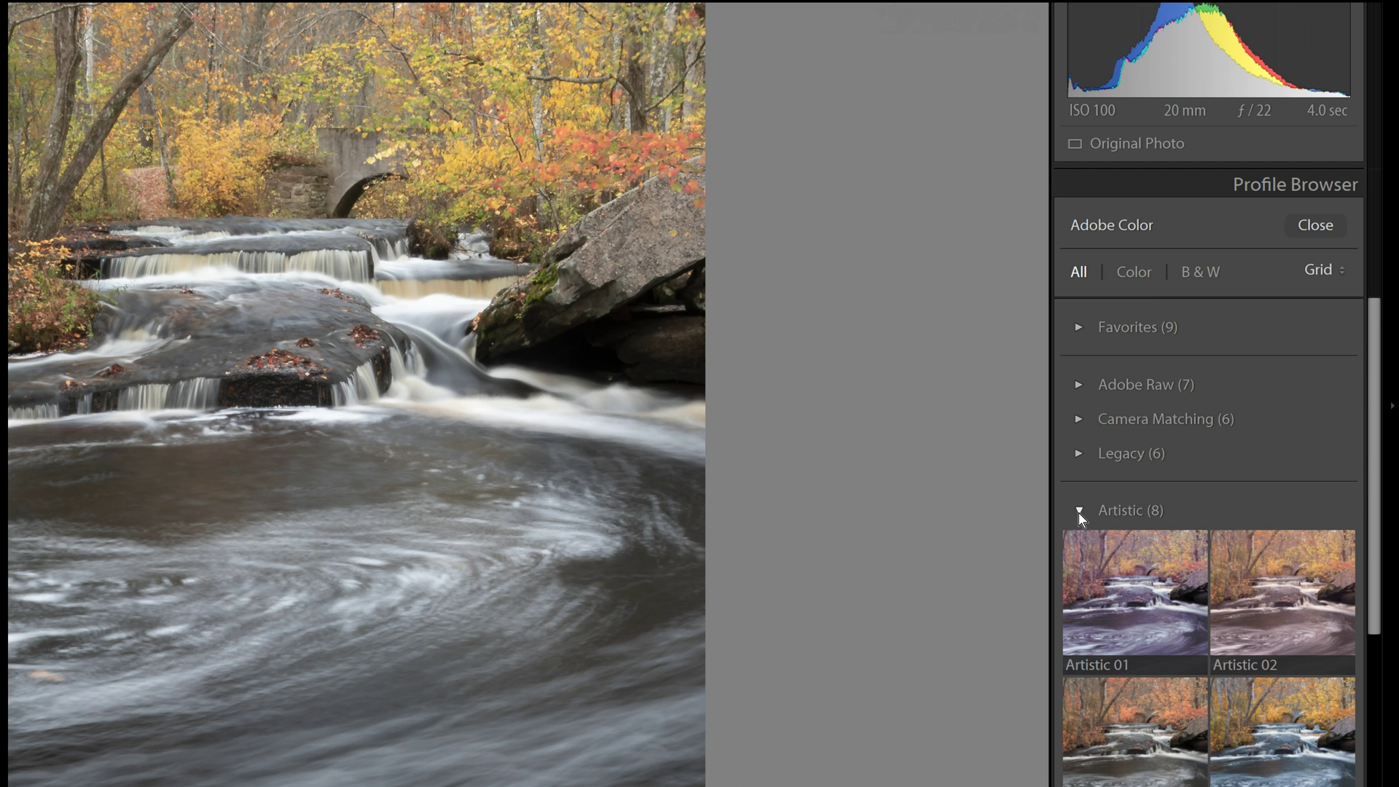
scroll(1065, 514, "down", 5)
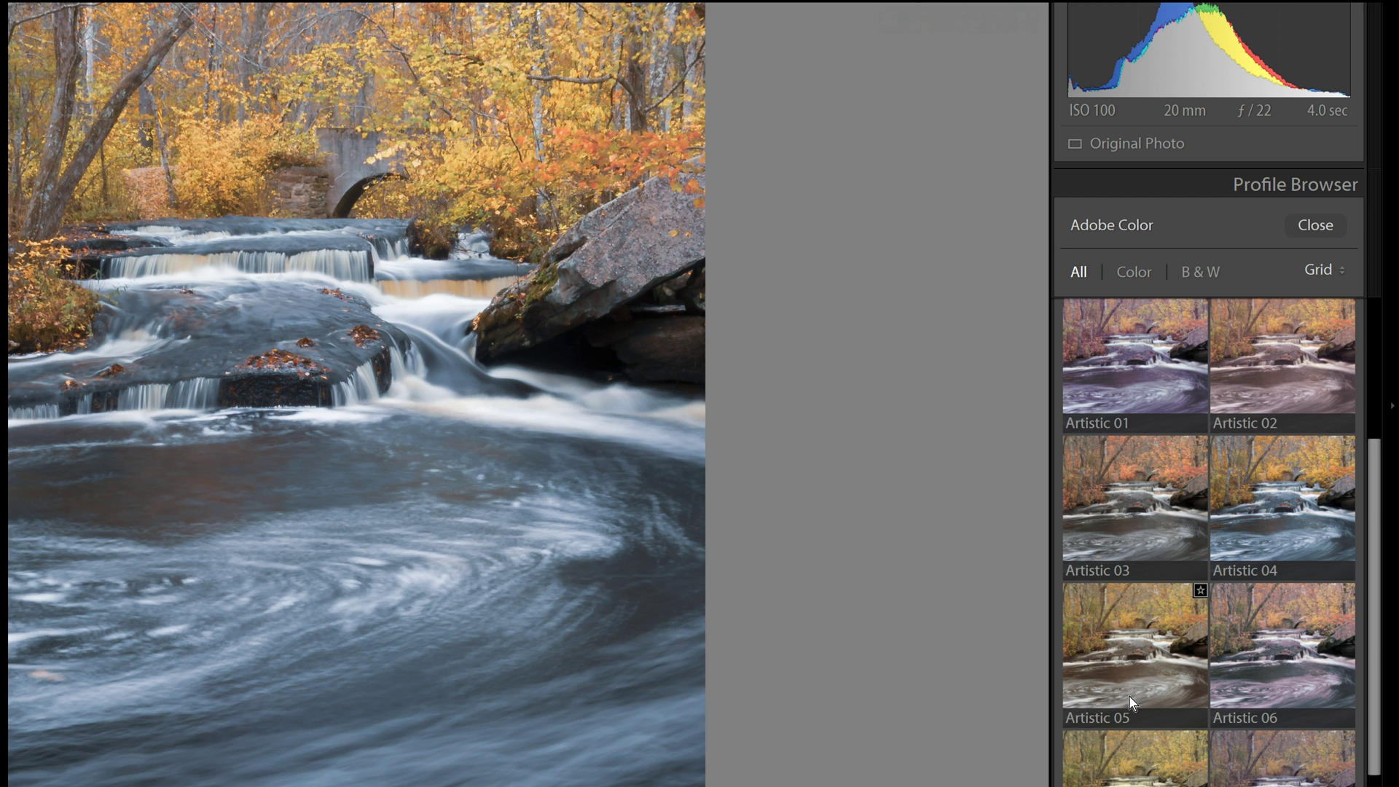
left_click(1082, 649)
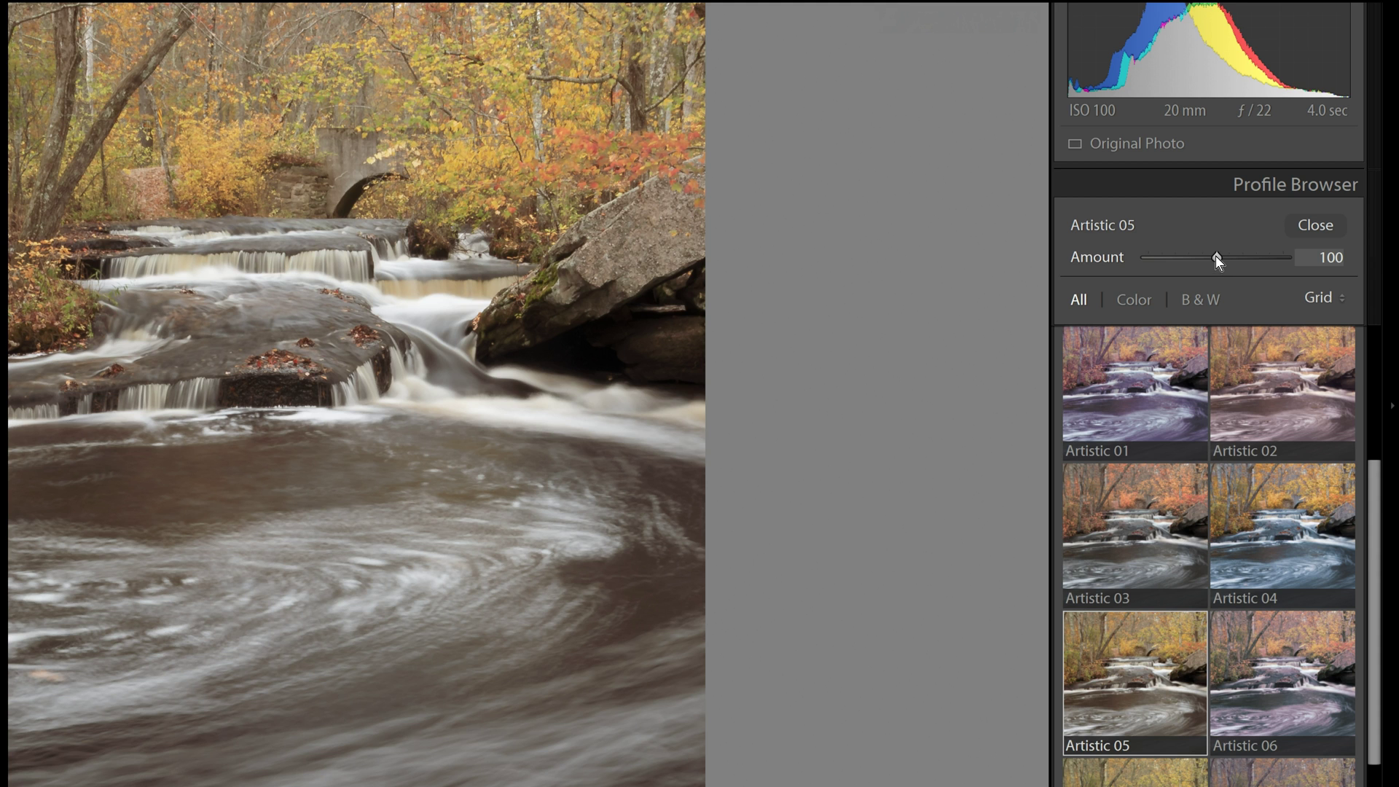
mouse_move(1216, 258)
left_mouse_down()
mouse_move(1287, 262)
mouse_move(1149, 259)
mouse_move(1205, 265)
left_mouse_up()
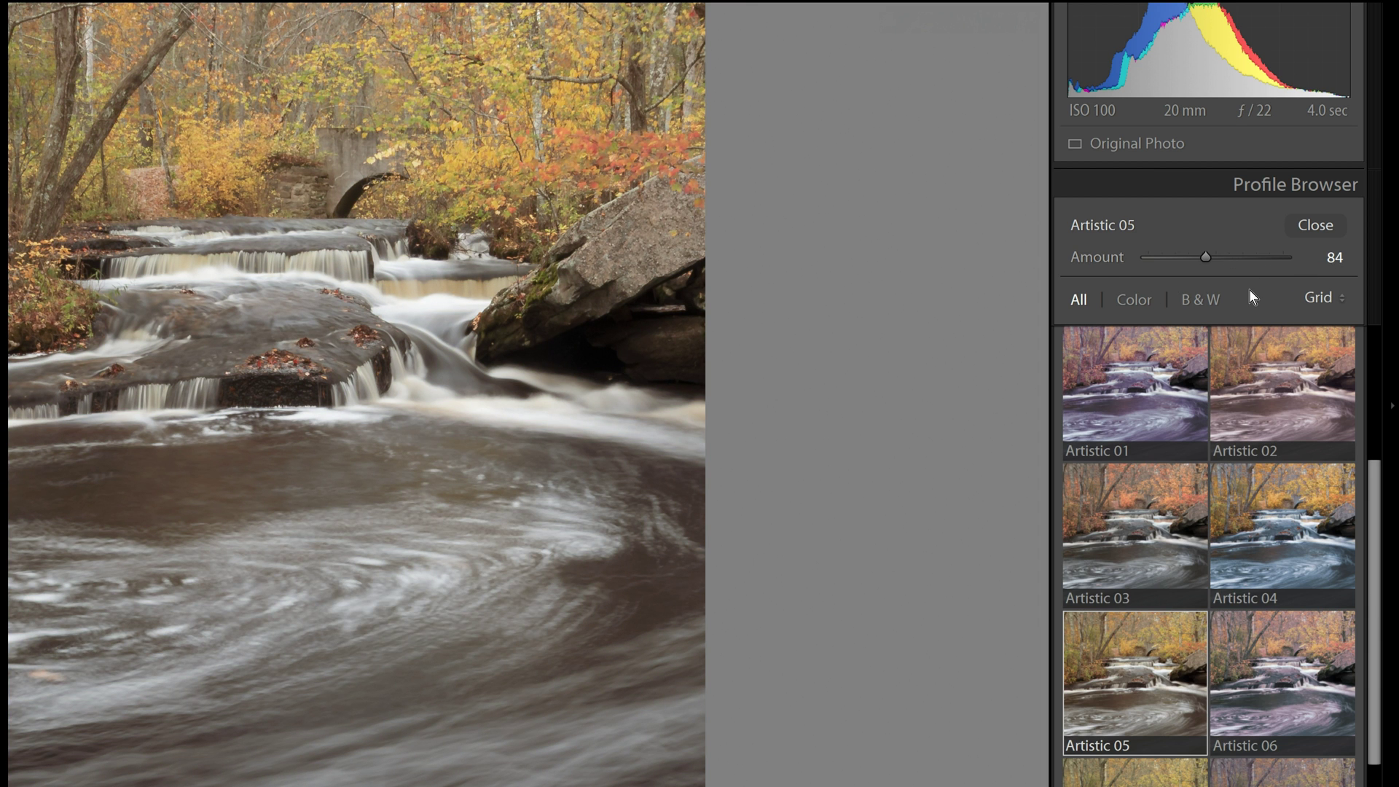
Collapse Artistic and browse the B&W and Modern profile groups
scroll(1130, 415, "up", 3)
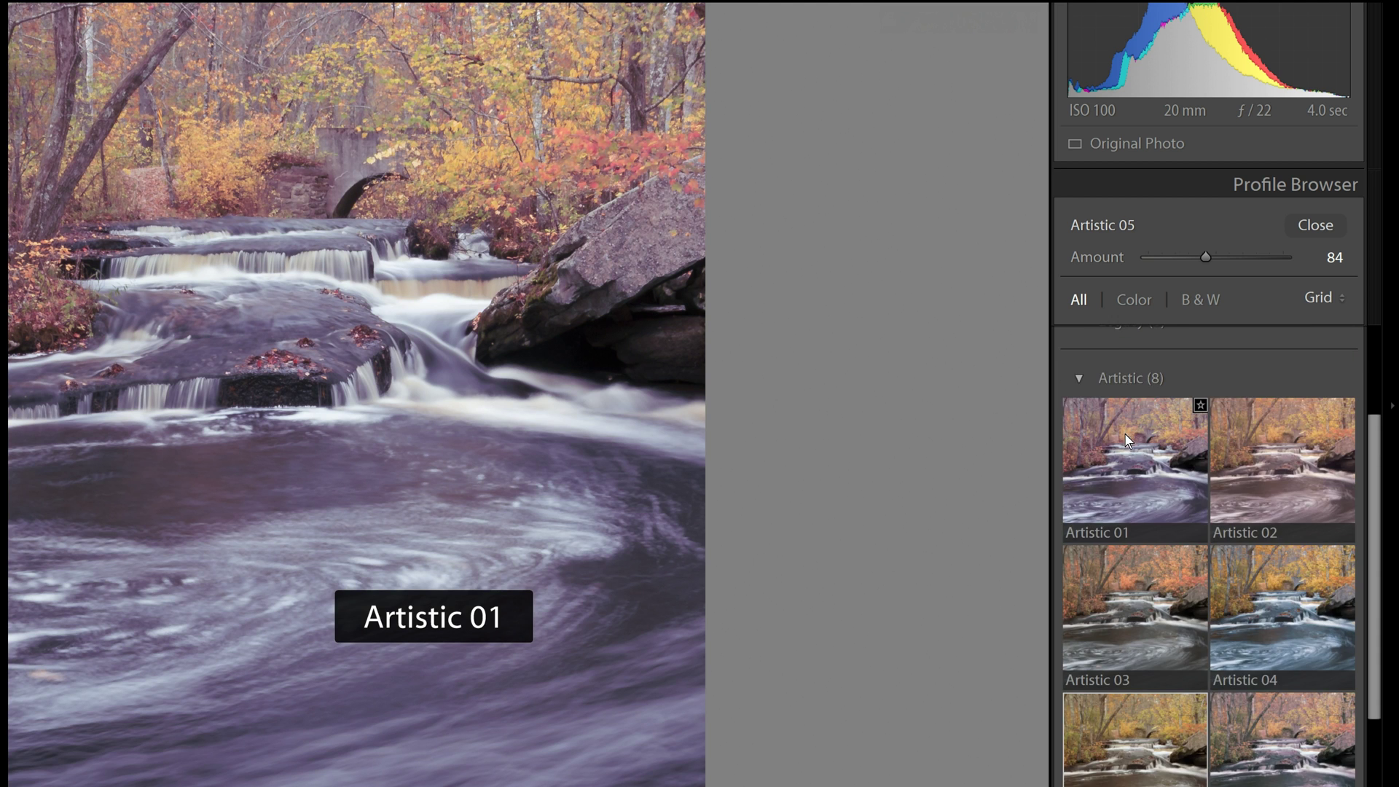
left_click(1101, 463)
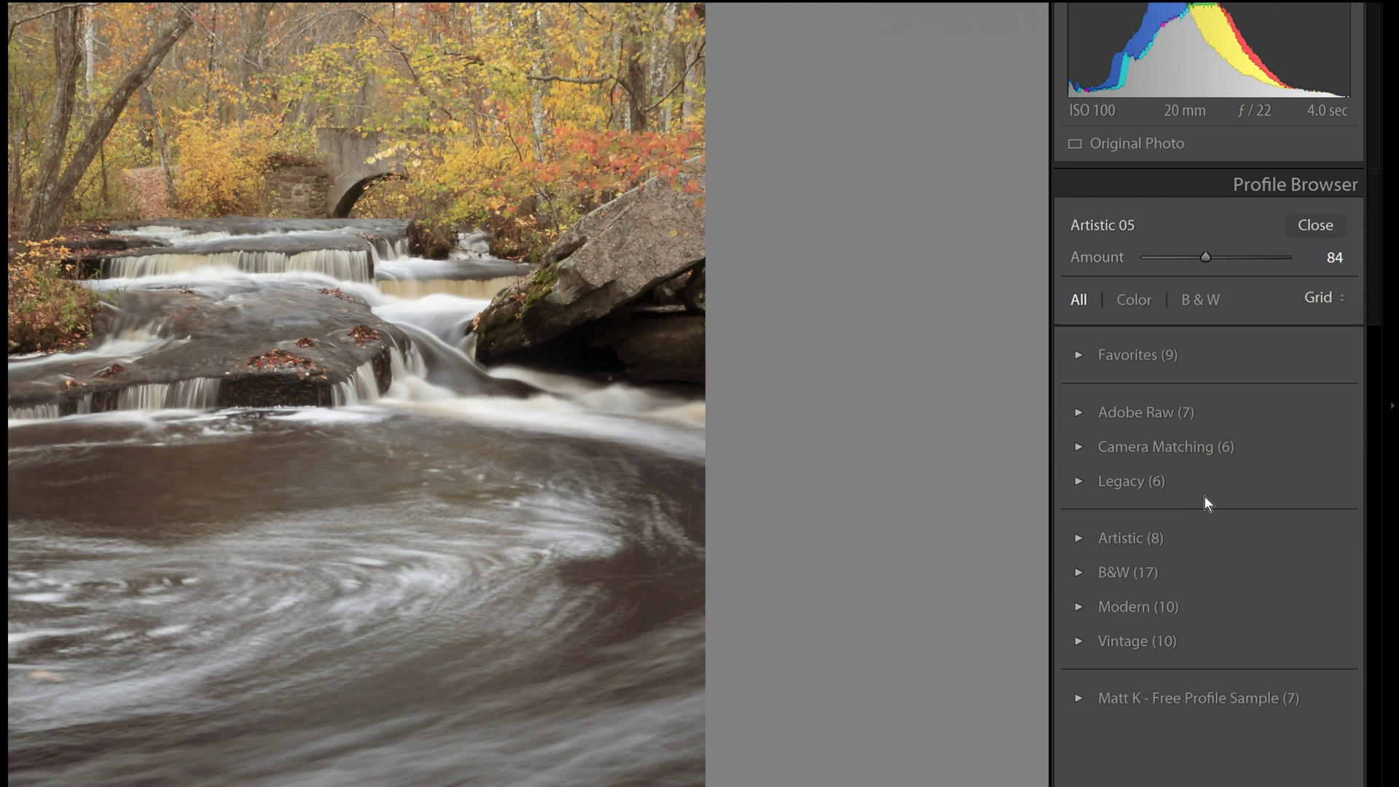
left_click(1128, 573)
left_click(1082, 606)
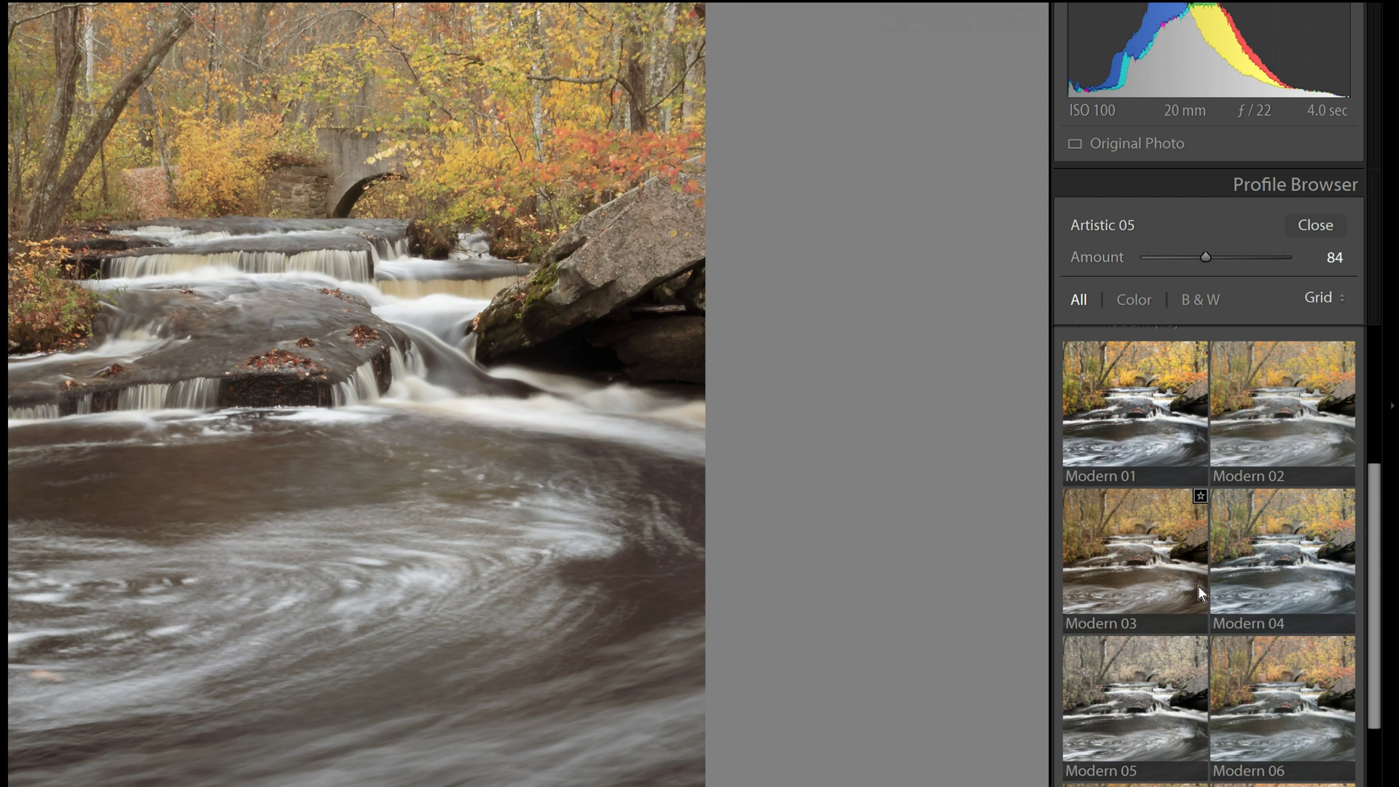
scroll(1173, 586, "down", 2)
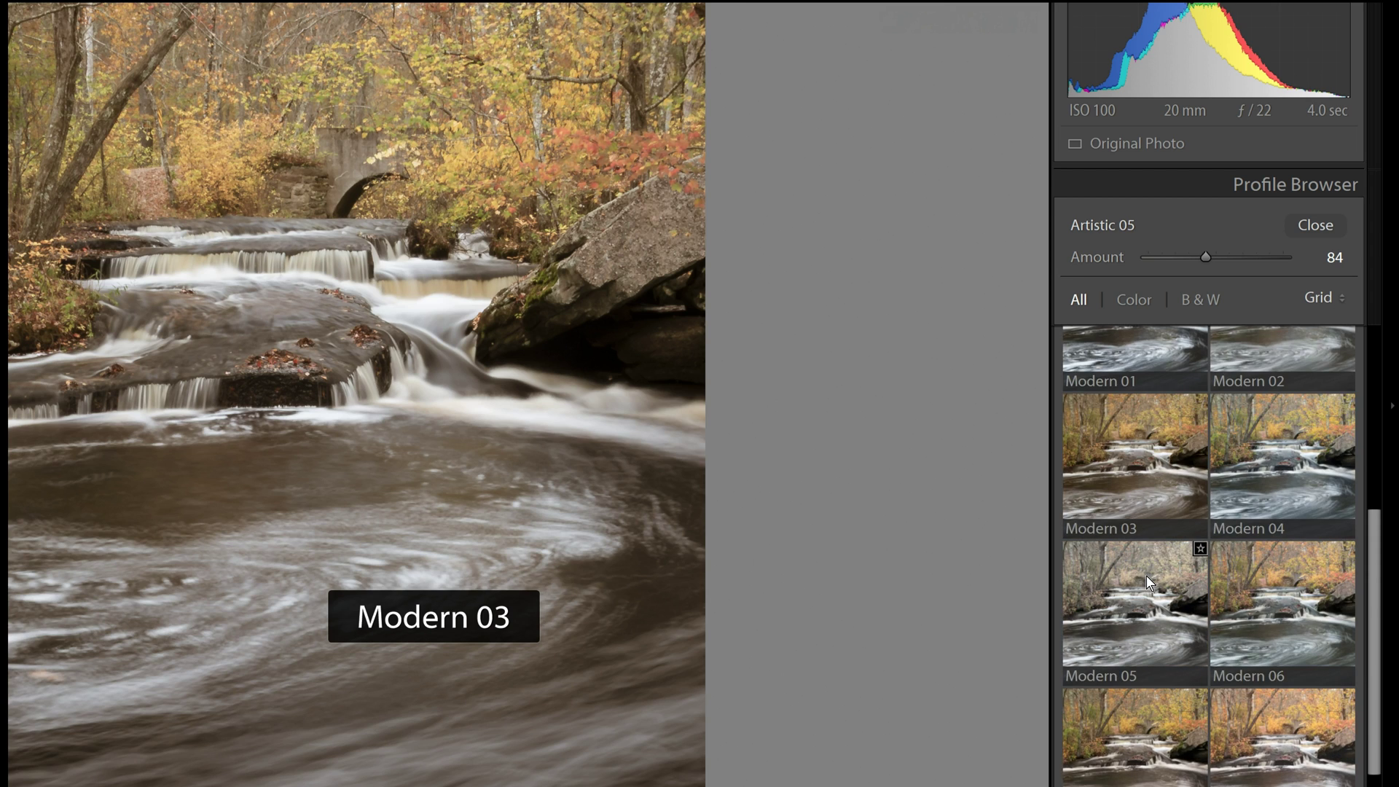
scroll(1147, 579, "down", 3)
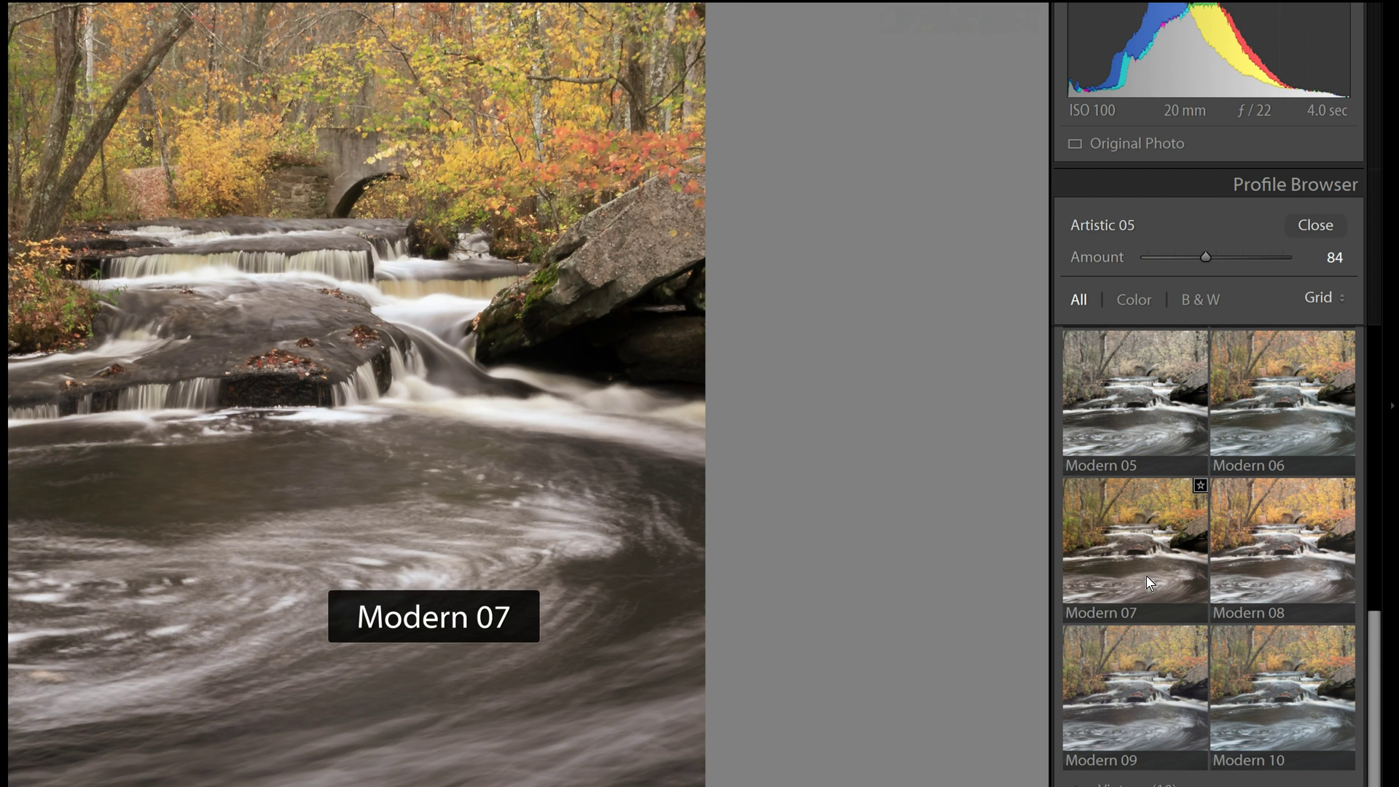
scroll(1108, 445, "up", 5)
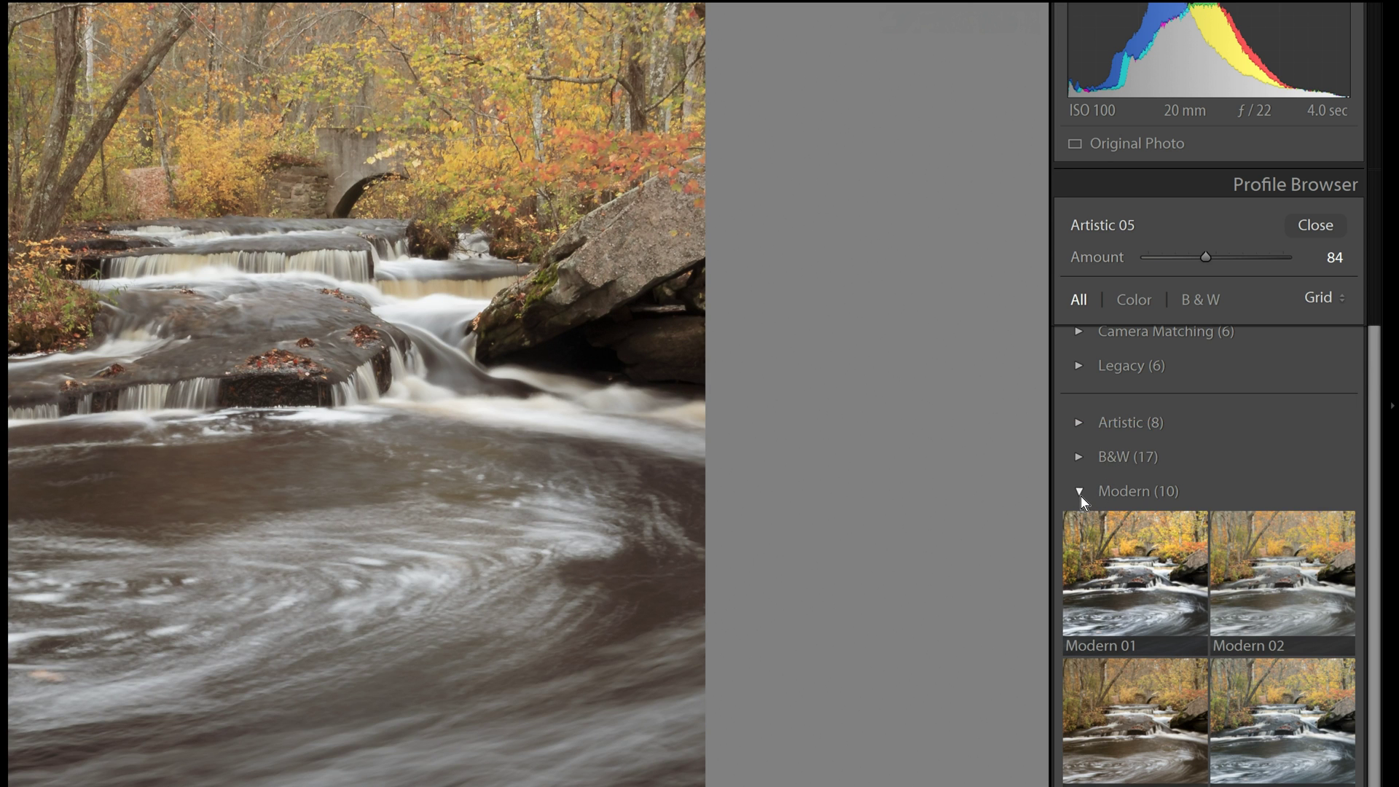
left_click(1081, 494)
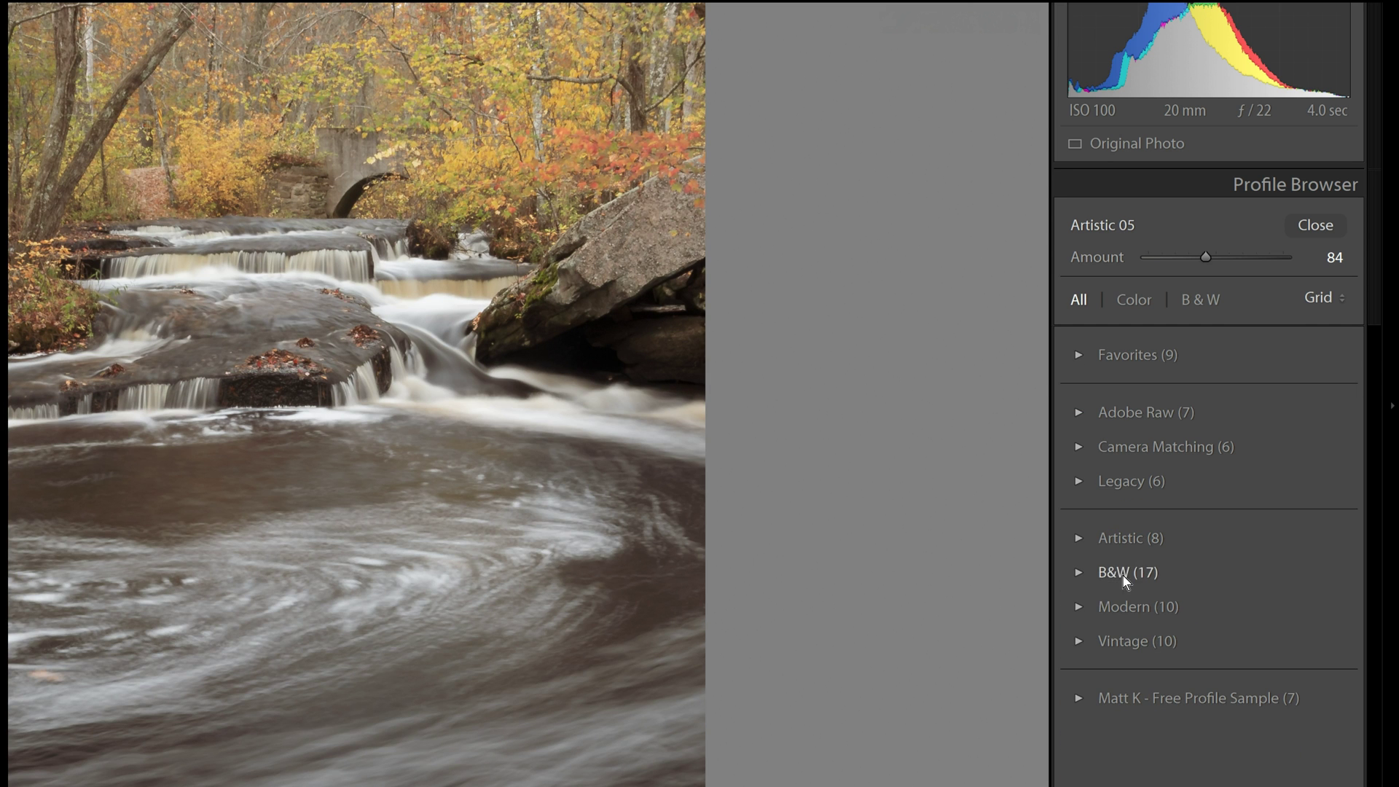
Apply Vintage 06 from the Vintage group at Amount 100, then collapse the group
left_click(1080, 642)
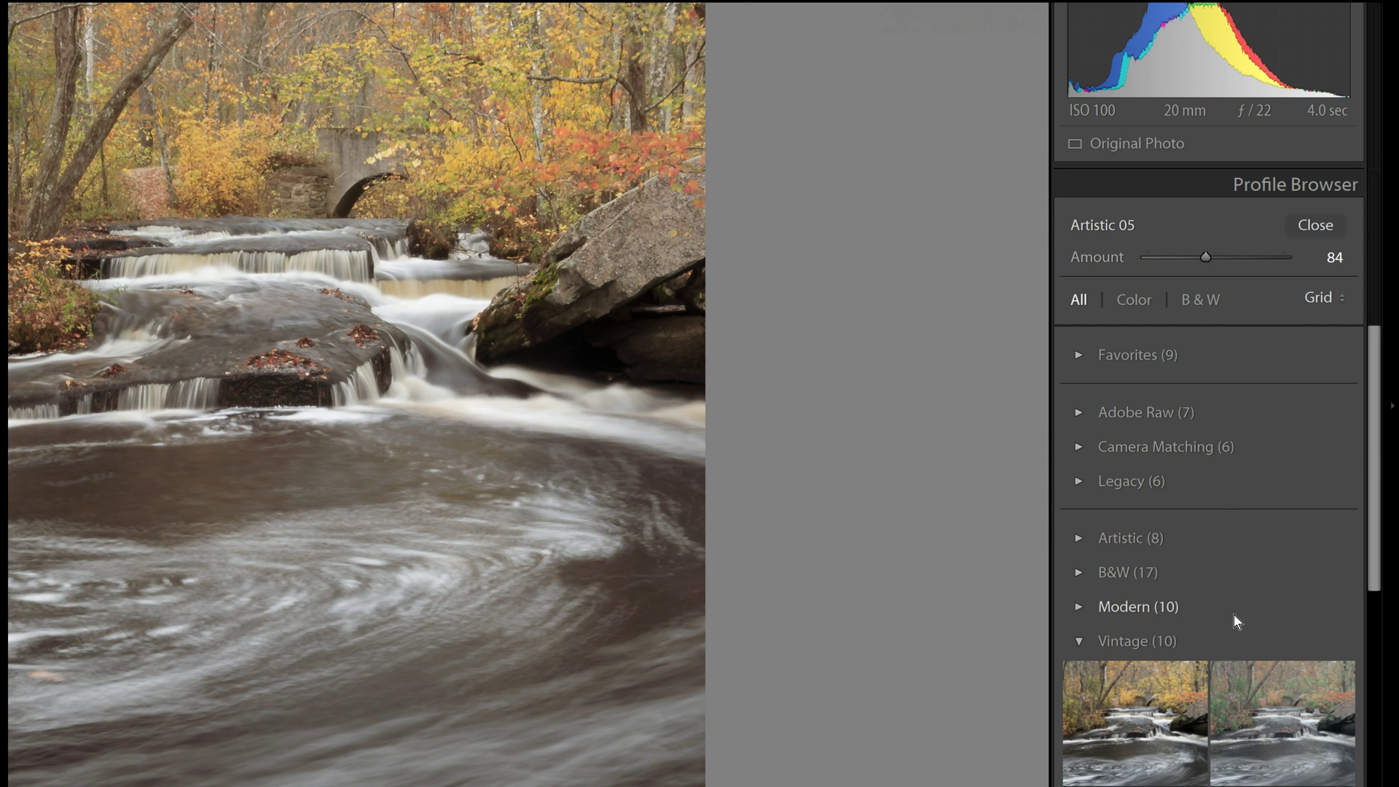
scroll(1235, 616, "down", 3)
scroll(1234, 619, "down", 2)
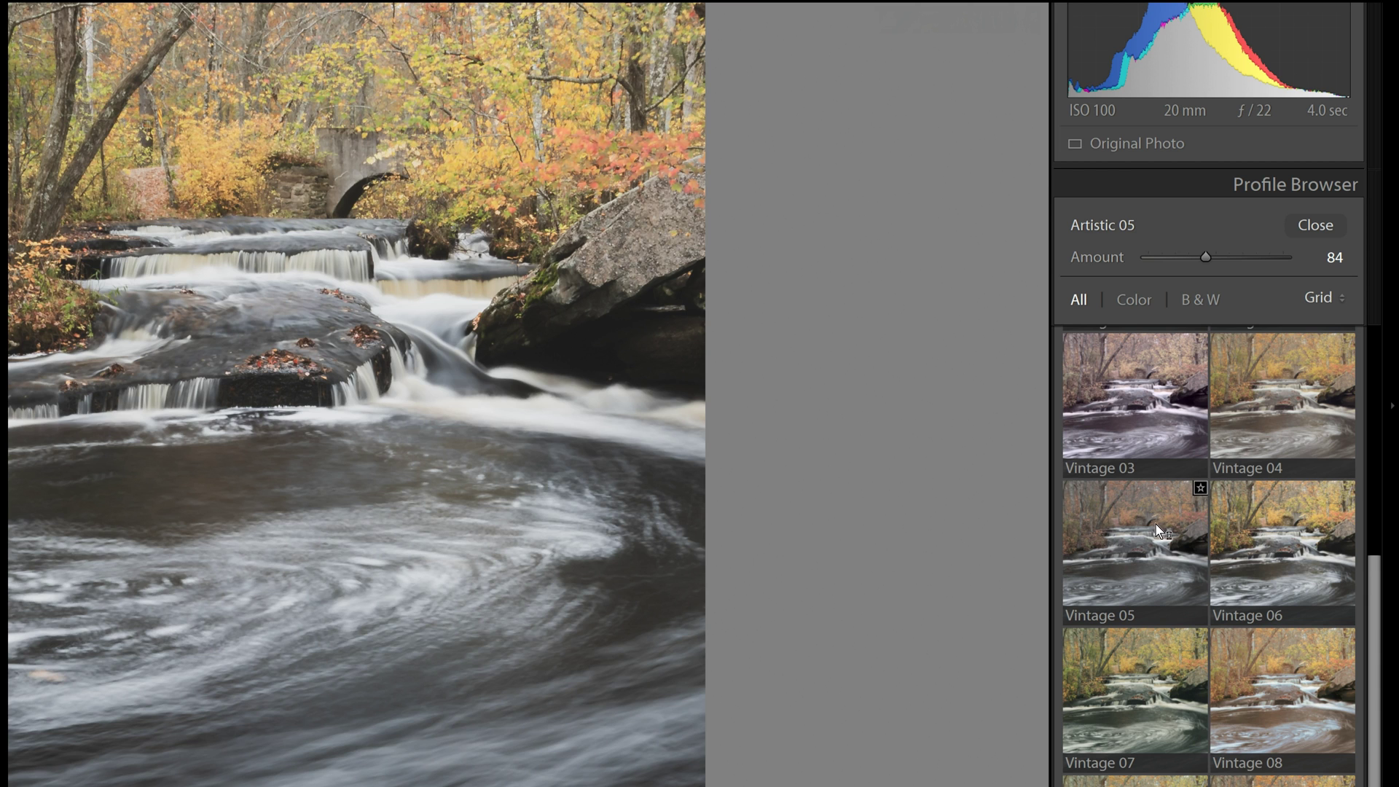
left_click(1280, 536)
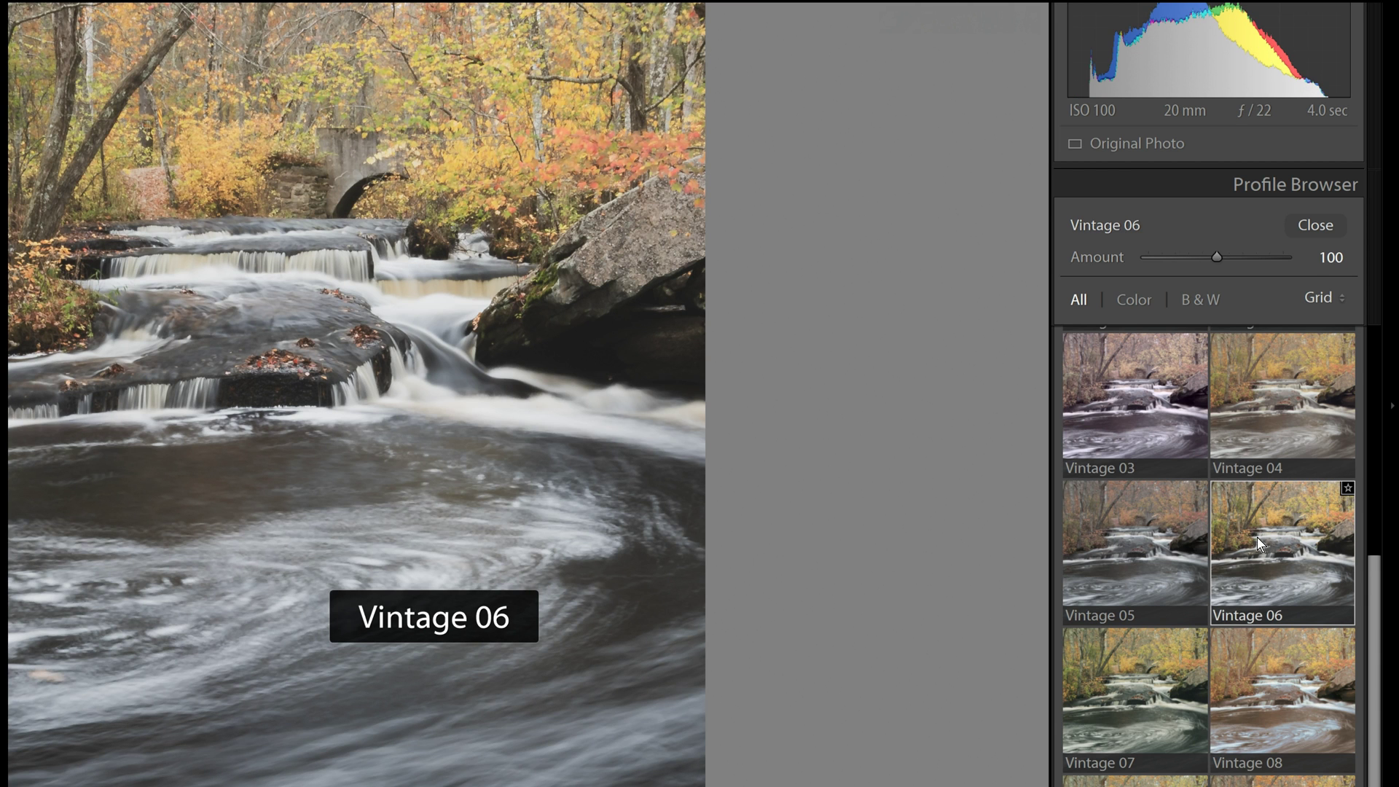
scroll(1134, 447, "up", 3)
scroll(1098, 430, "up", 2)
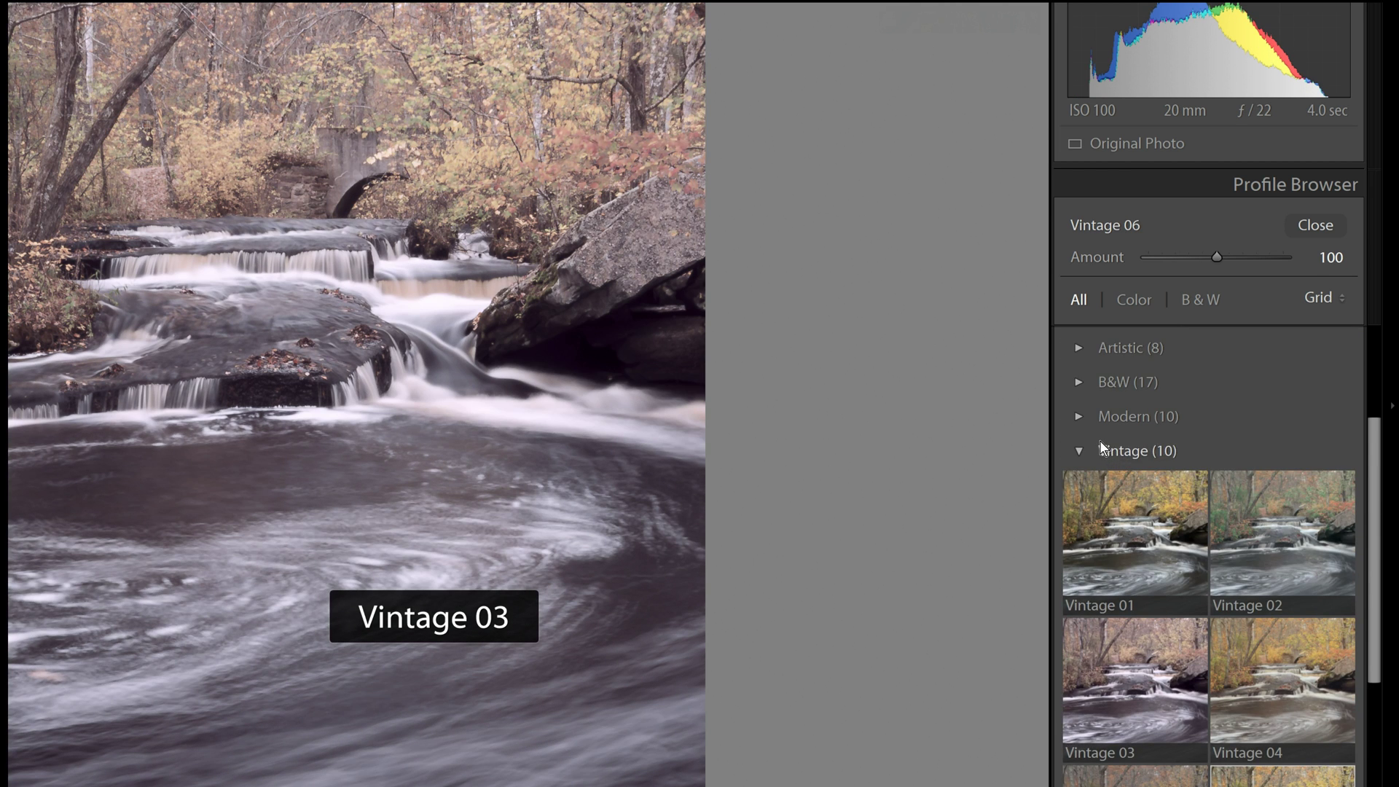
left_click(1082, 450)
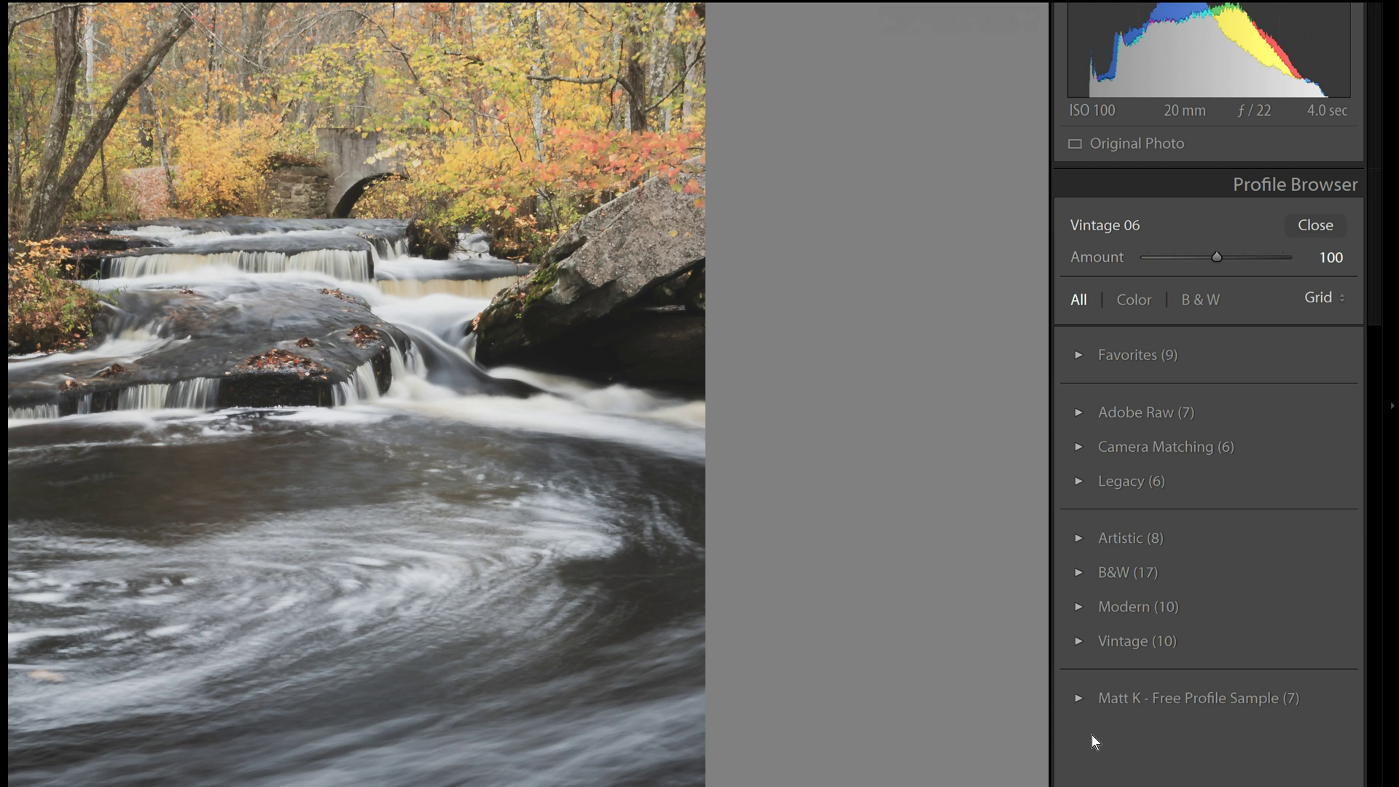
left_click(1079, 700)
scroll(1130, 722, "down", 1)
scroll(1131, 723, "down", 1)
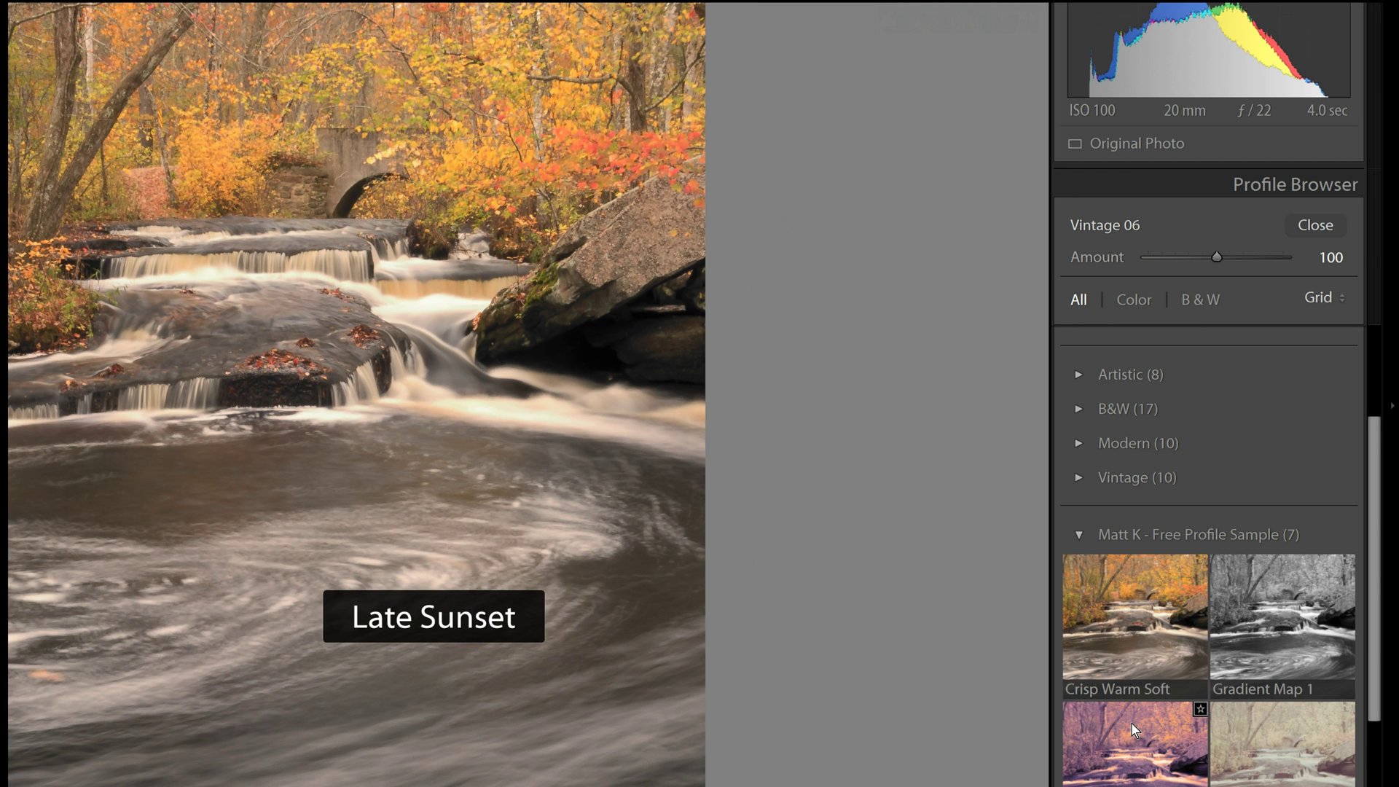
scroll(1281, 725, "down", 1)
scroll(1280, 726, "down", 1)
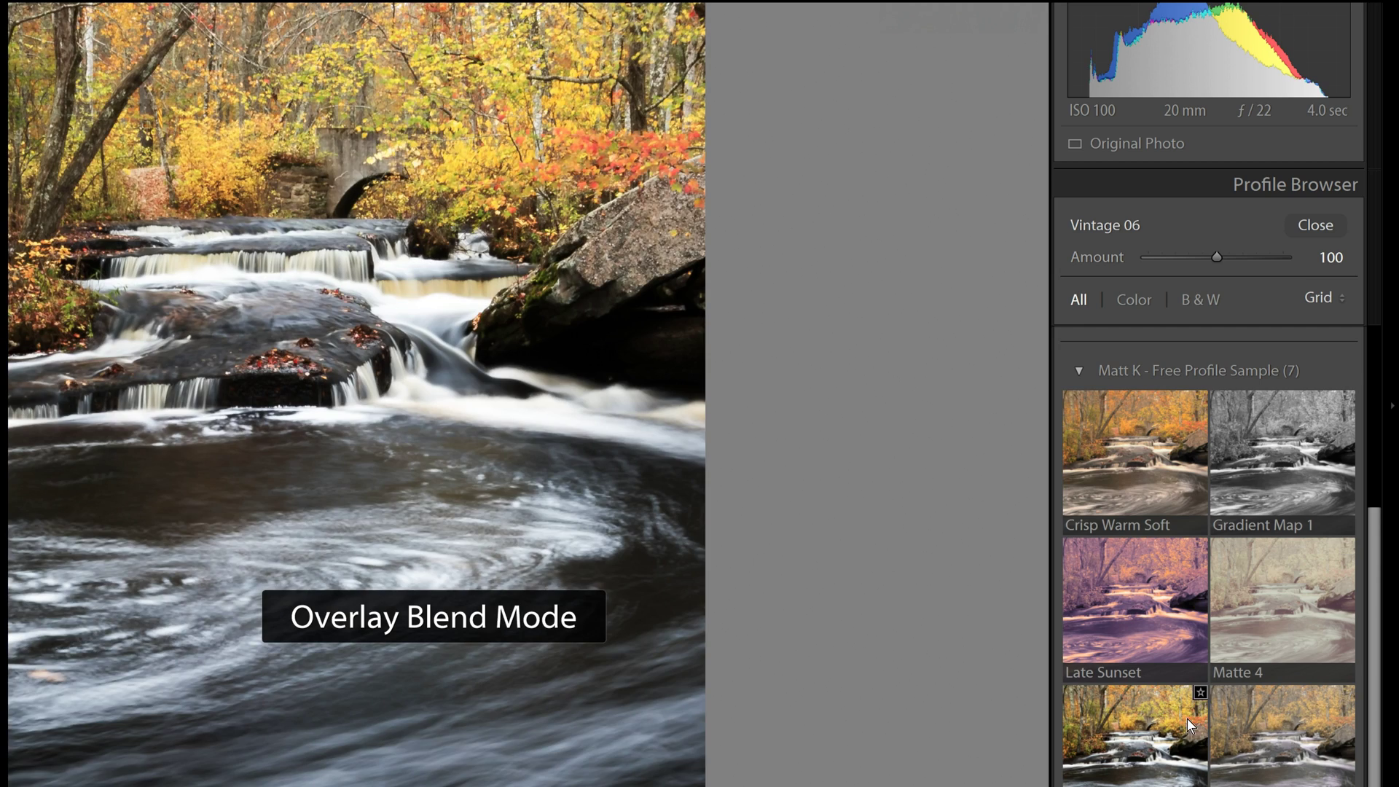
scroll(1210, 662, "down", 1)
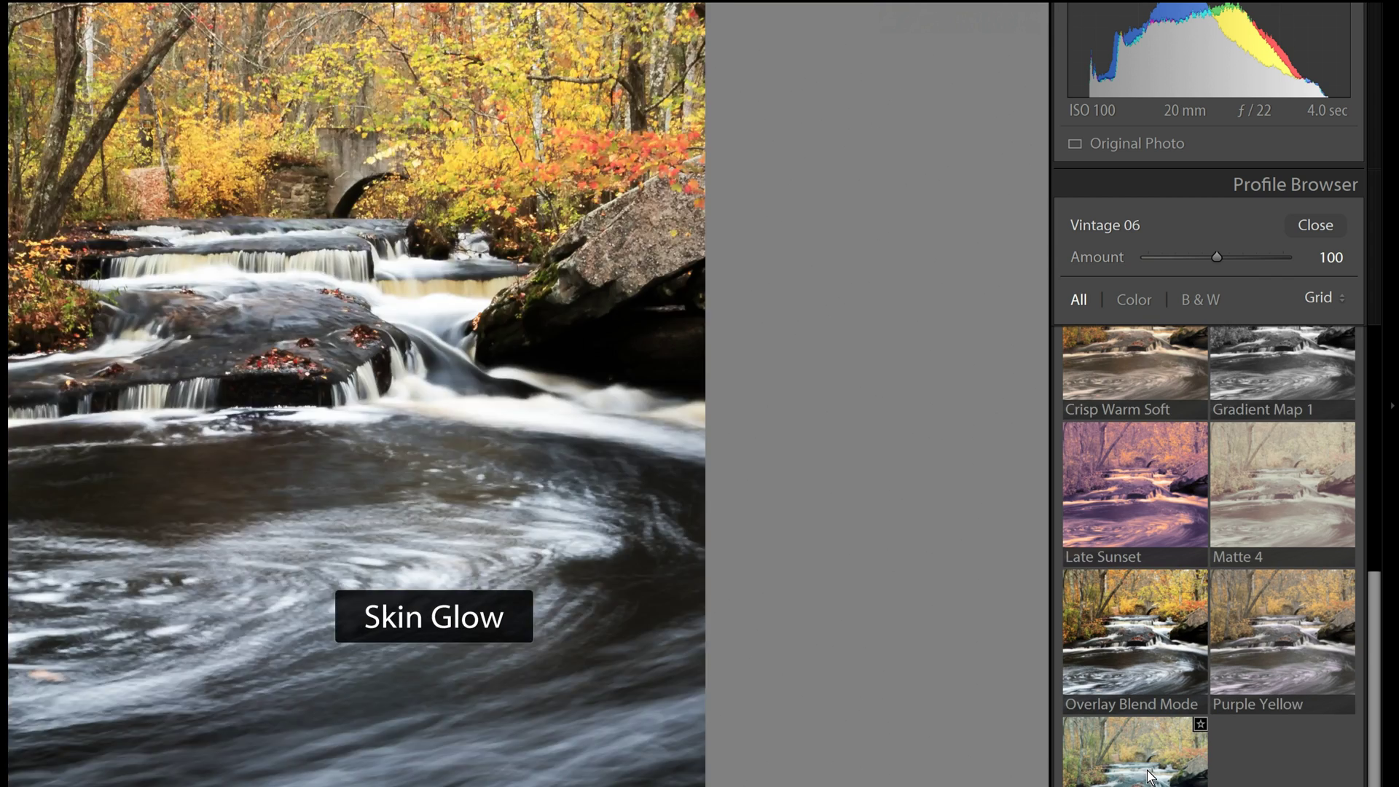
scroll(1182, 758, "up", 3)
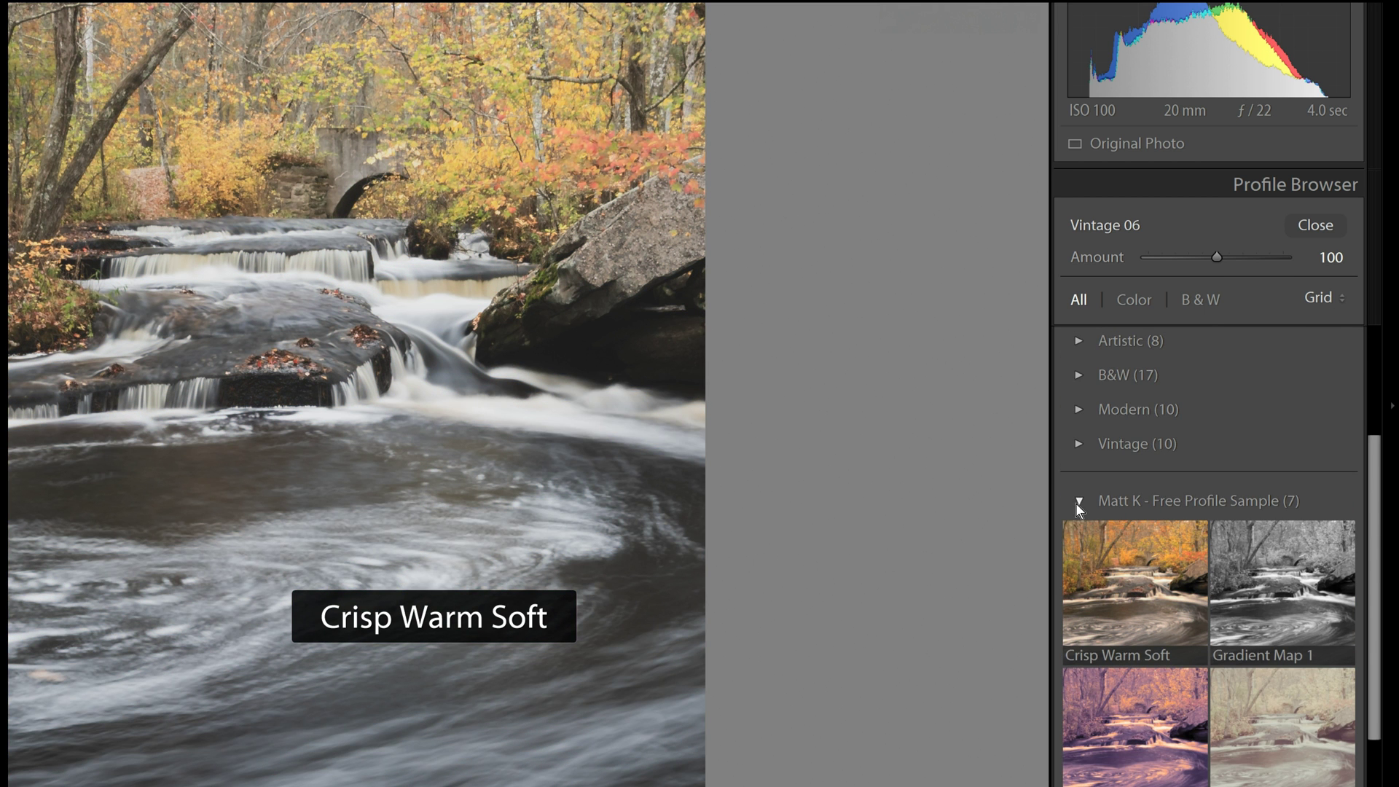
left_click(1079, 502)
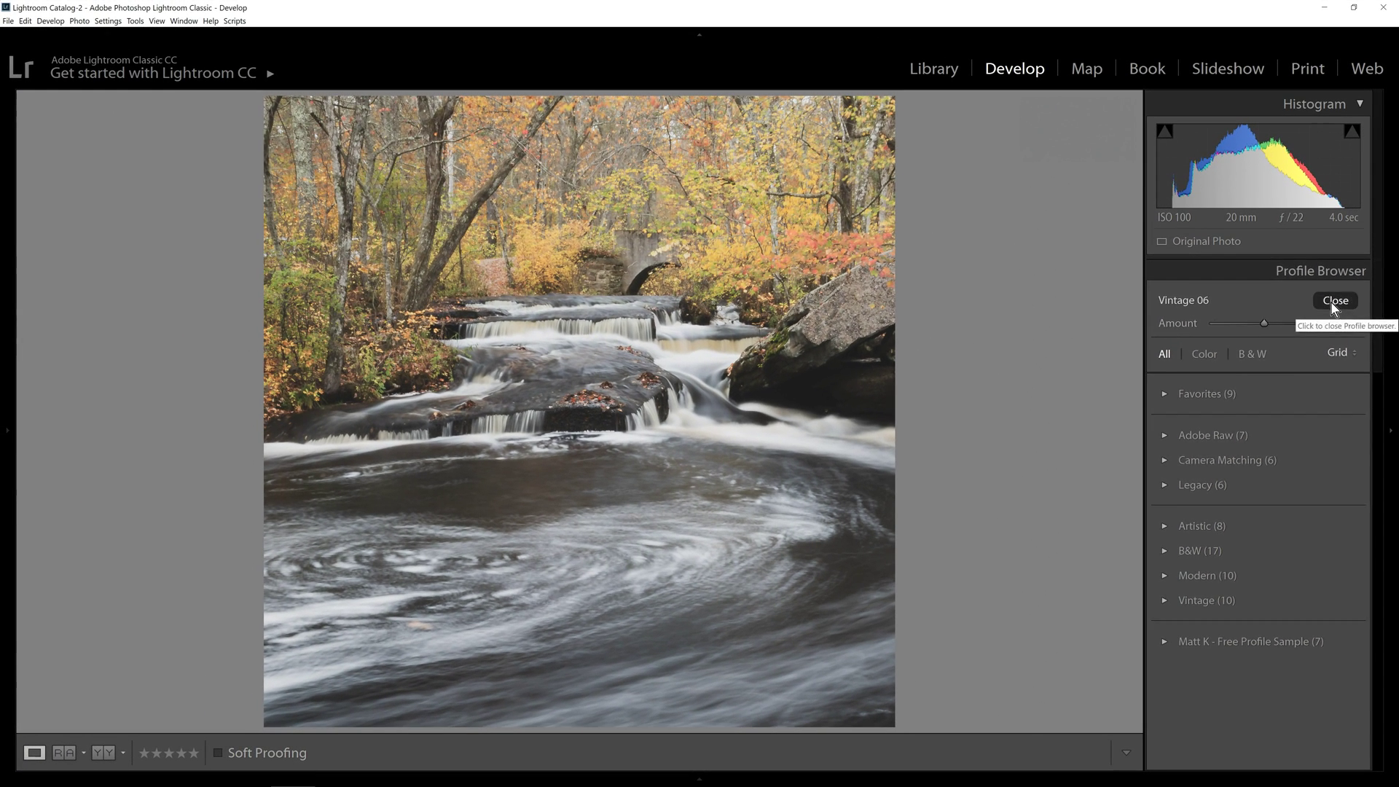
Close the Profile Browser so the Basic panel shows Vintage 06 at Amount 100
left_click(1331, 285)
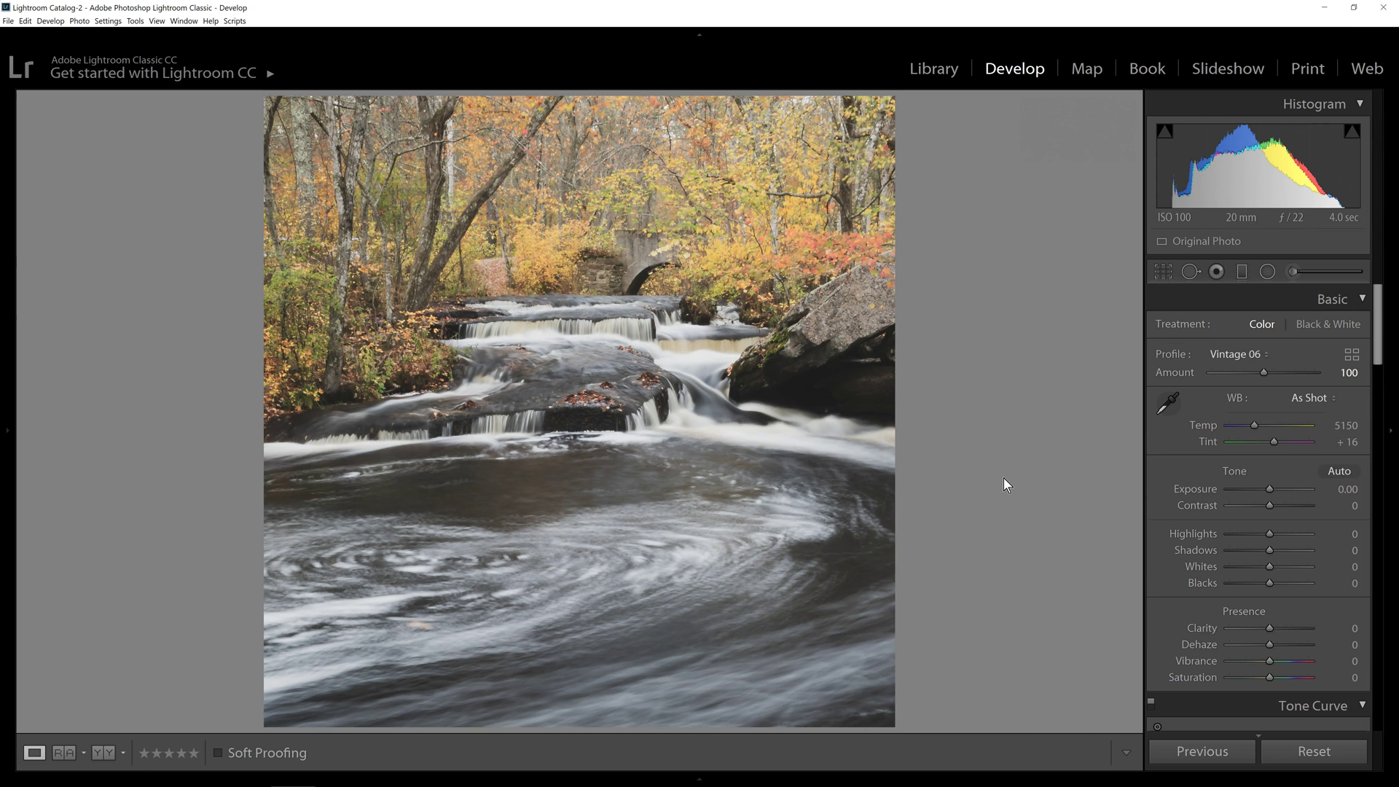